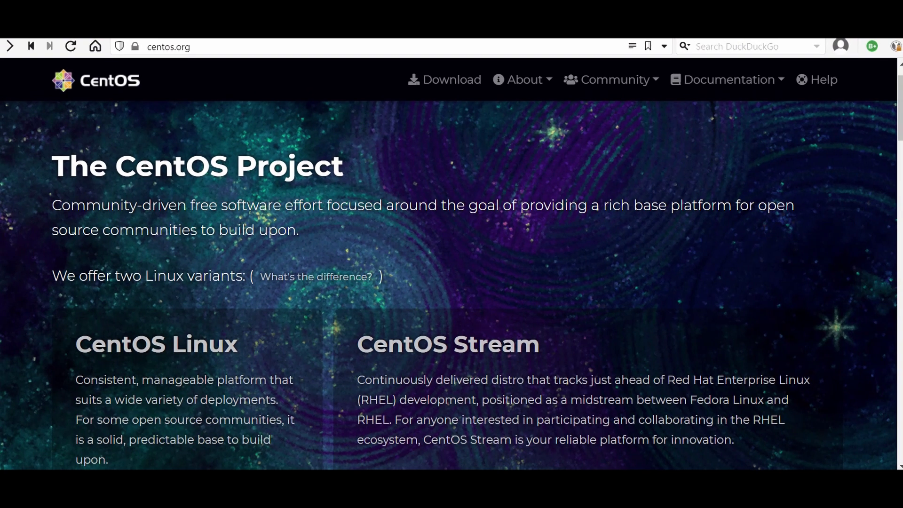
- Reload the browser to load the centos.org/download/ page
{"action": "key", "text": "F5"}
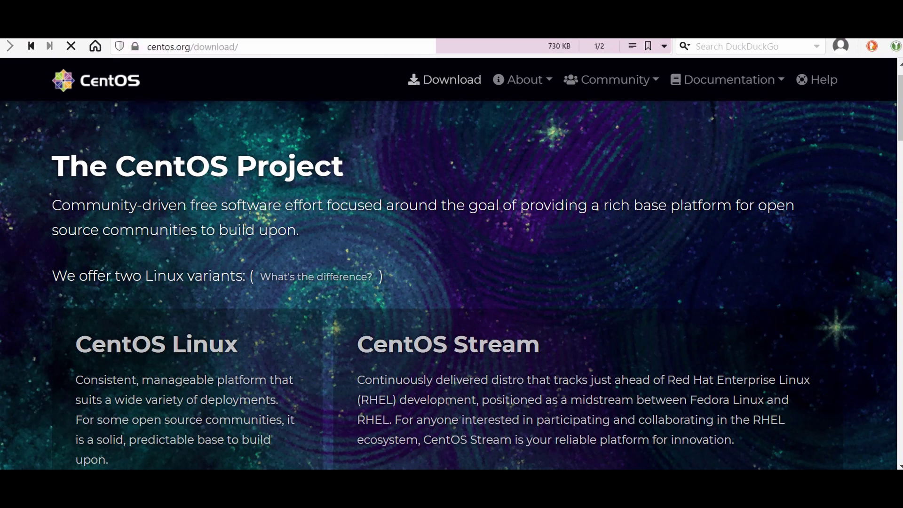
- Switch the Download page from CentOS Linux 7-2009 to the CentOS Stream listing with version 9
{"action": "scroll", "coordinate": [452, 285], "scroll_direction": "down", "scroll_amount": 2}
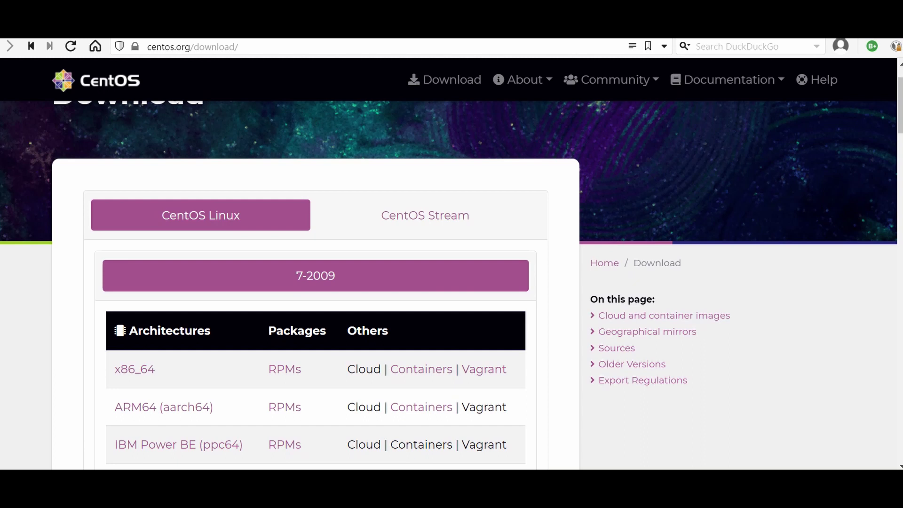
{"action": "scroll", "coordinate": [452, 285], "scroll_direction": "down", "scroll_amount": 7}
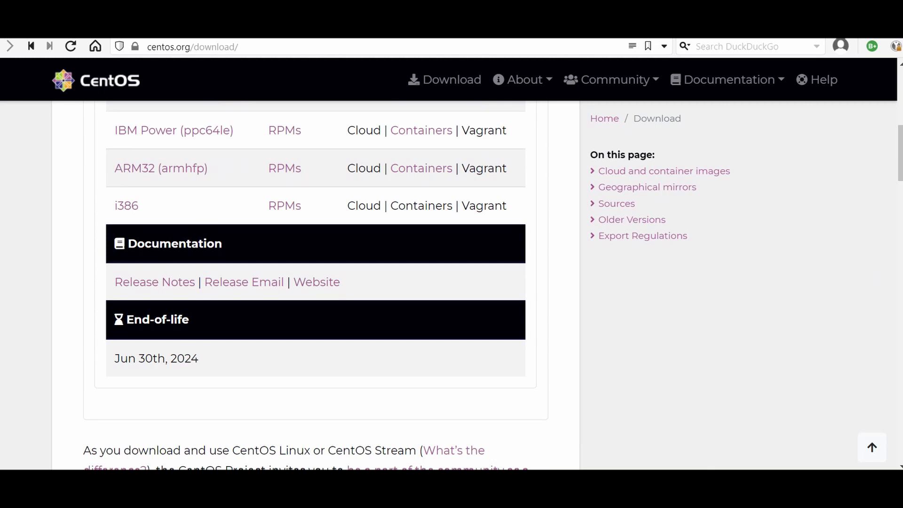
{"action": "scroll", "coordinate": [315, 285], "scroll_direction": "up", "scroll_amount": 5}
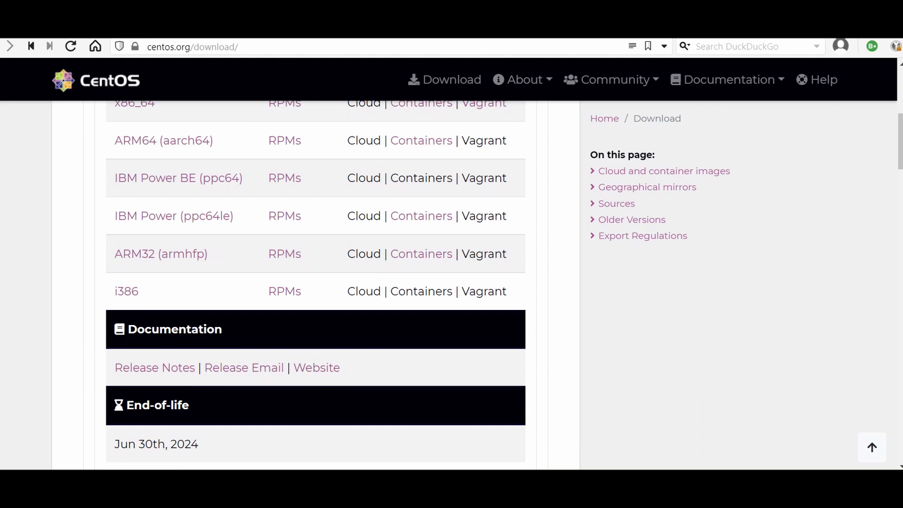
{"action": "scroll", "coordinate": [425, 178], "scroll_direction": "up", "scroll_amount": 1}
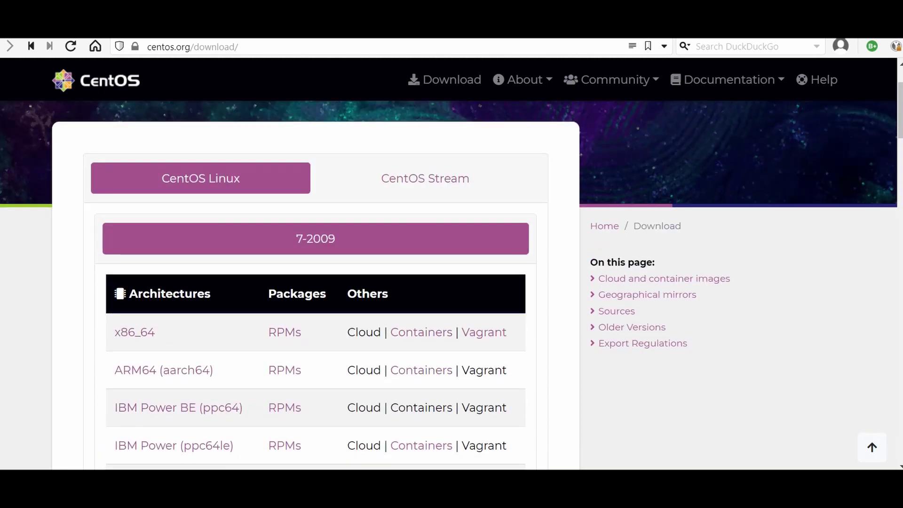
{"action": "left_click", "coordinate": [425, 178]}
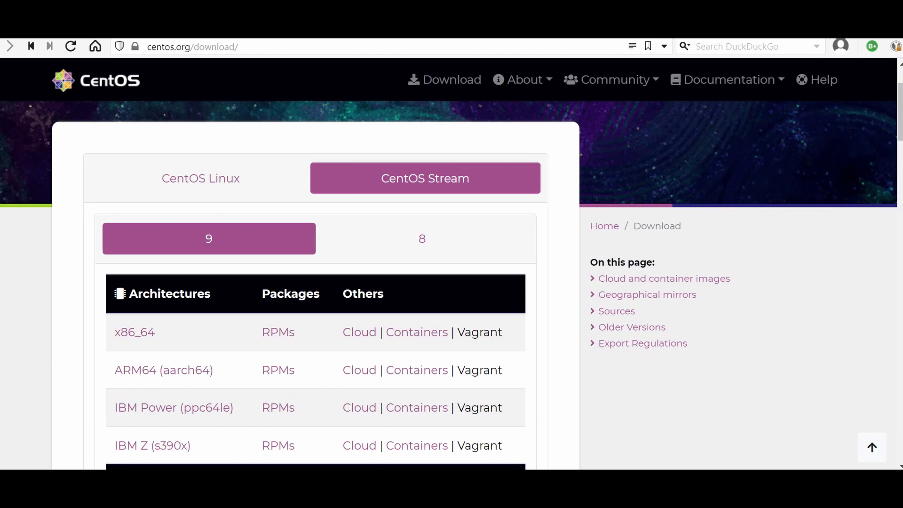
- Toggle between the CentOS Stream 8 and 9 download tables, ending on Stream 8 (EOL May 31st, 2024)
{"action": "left_click", "coordinate": [422, 238]}
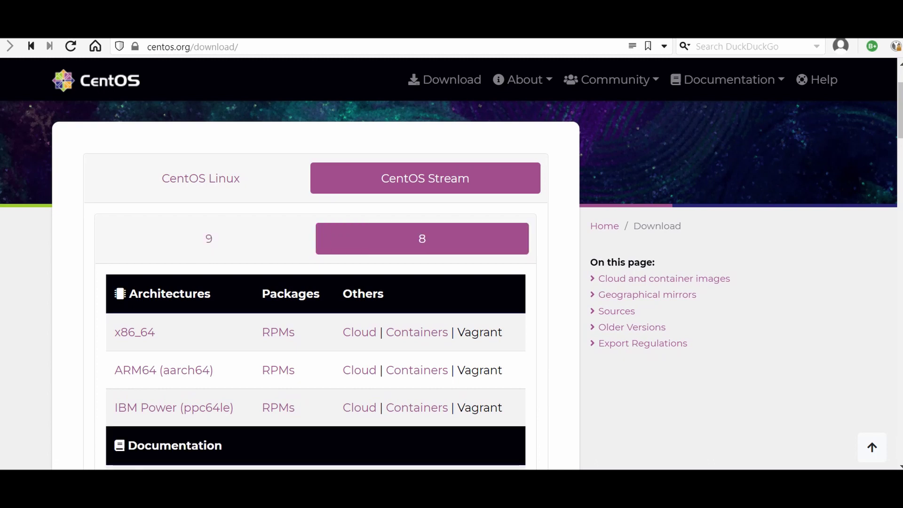
{"action": "scroll", "coordinate": [315, 285], "scroll_direction": "down", "scroll_amount": 4}
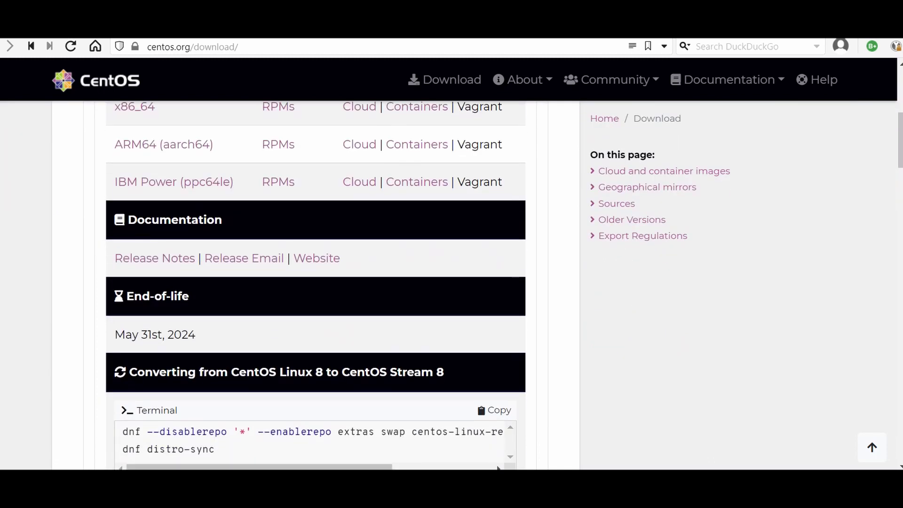
{"action": "scroll", "coordinate": [315, 283], "scroll_direction": "up", "scroll_amount": 3}
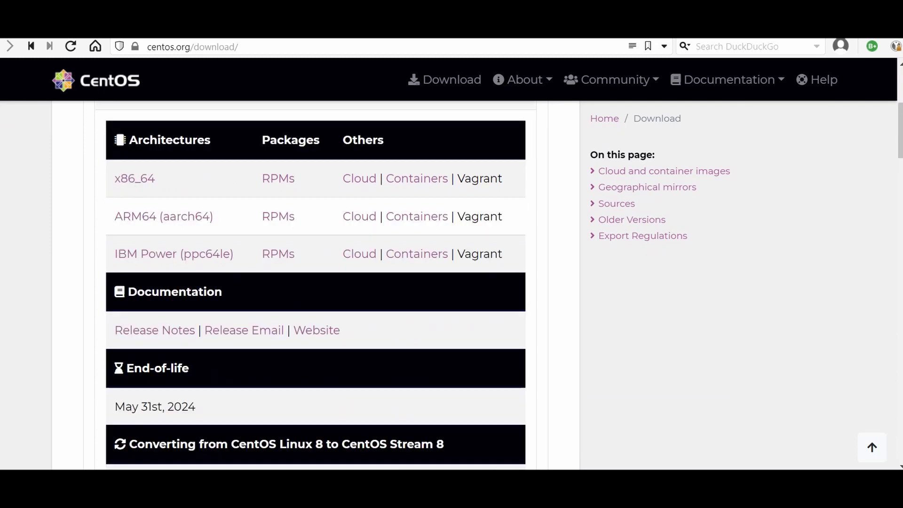
{"action": "left_click", "coordinate": [209, 193]}
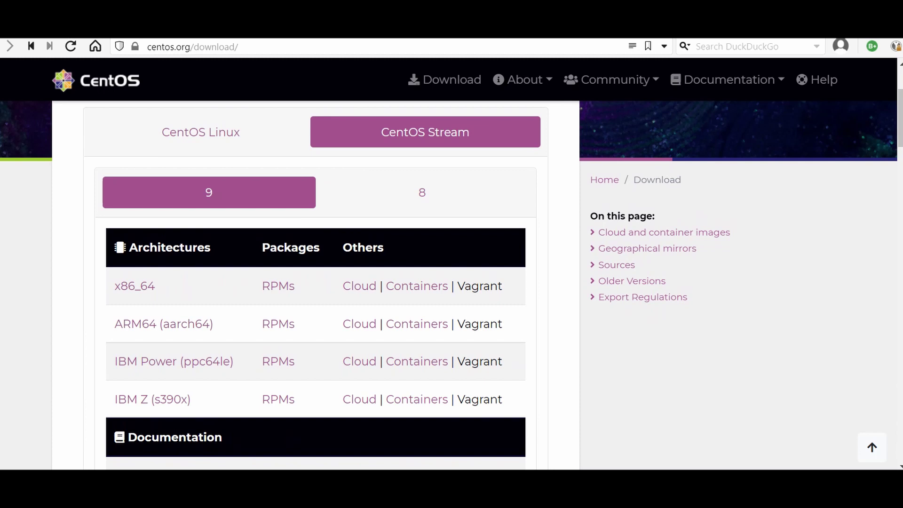
{"action": "scroll", "coordinate": [315, 282], "scroll_direction": "down", "scroll_amount": 3}
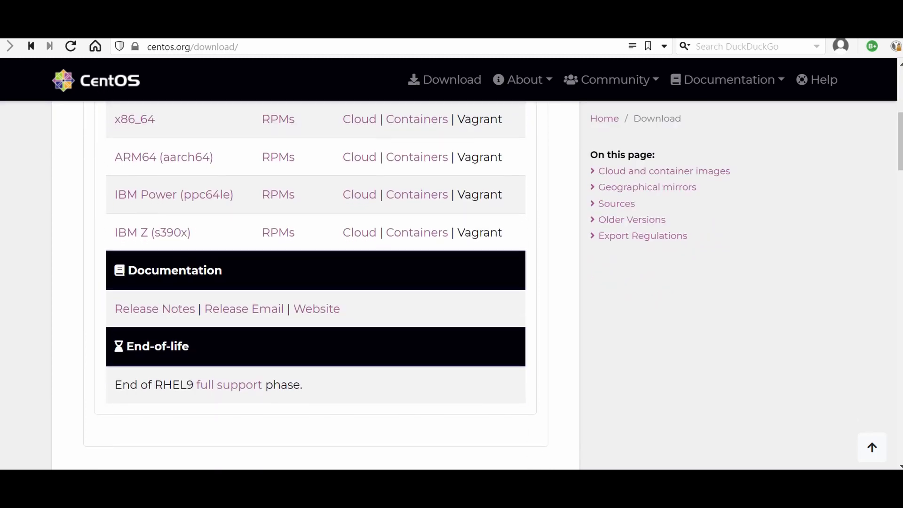
{"action": "scroll", "coordinate": [315, 282], "scroll_direction": "up", "scroll_amount": 3}
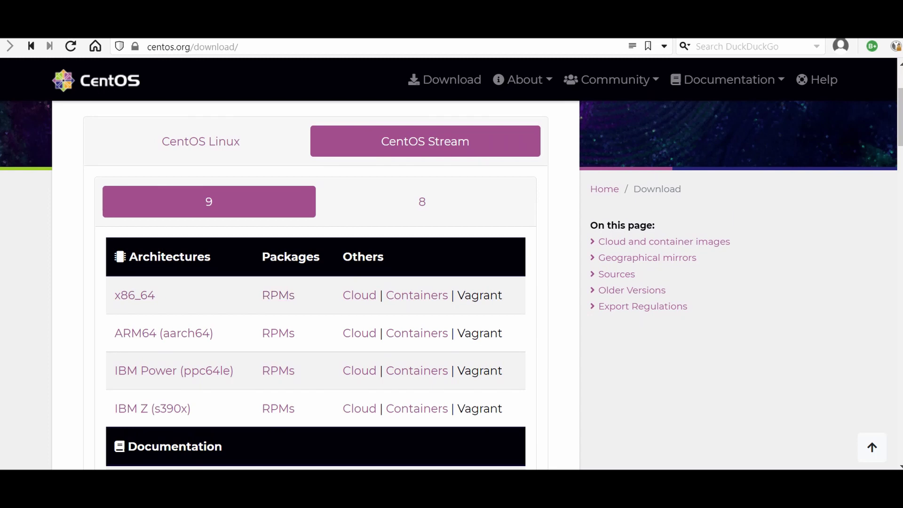
{"action": "left_click", "coordinate": [422, 201]}
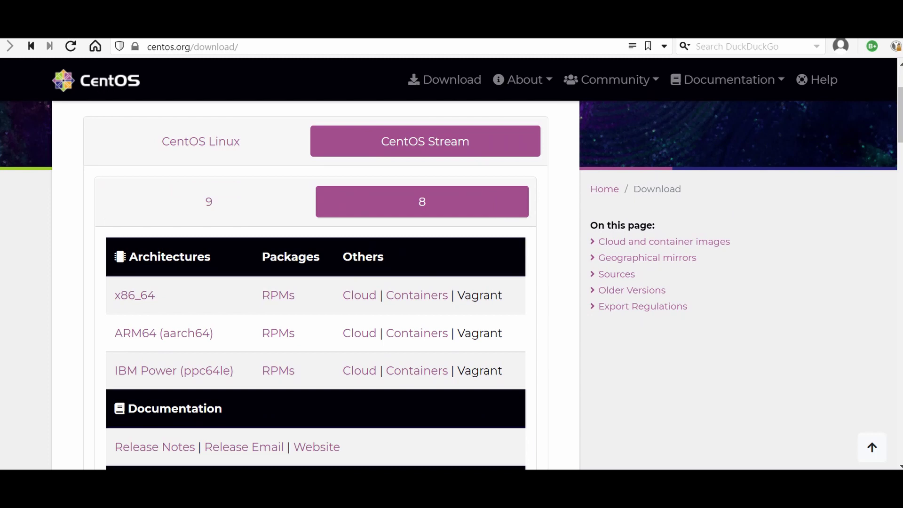
{"action": "scroll", "coordinate": [315, 282], "scroll_direction": "down", "scroll_amount": 10}
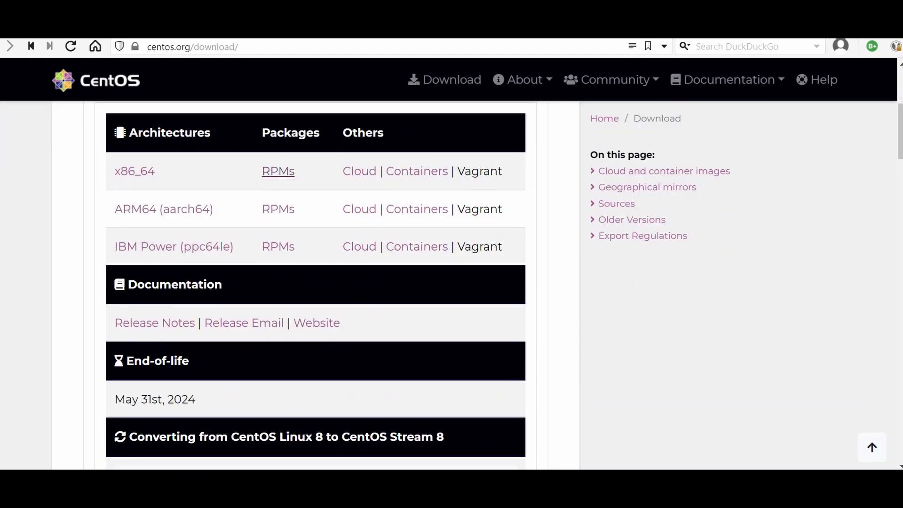
{"action": "scroll", "coordinate": [315, 282], "scroll_direction": "down", "scroll_amount": 2}
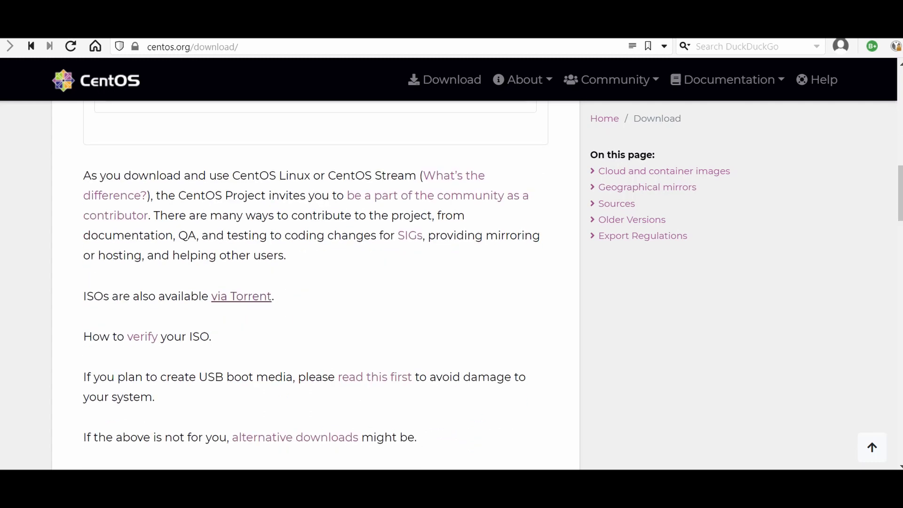
- Follow the 'via Torrent' link below the download table
{"action": "left_click", "coordinate": [242, 296]}
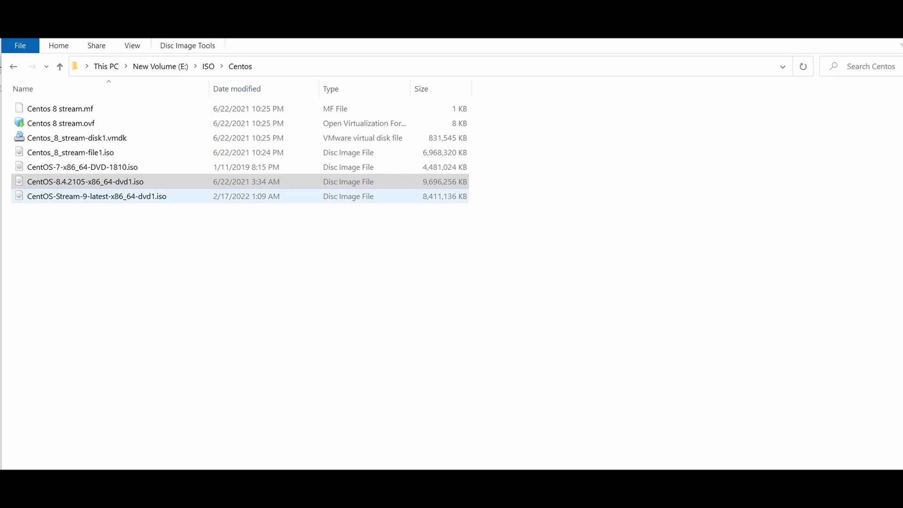
- Select CentOS-Stream-9-latest-x86_64-dvd1.iso in the E:\ISO\Centos folder
{"action": "left_click", "coordinate": [96, 196]}
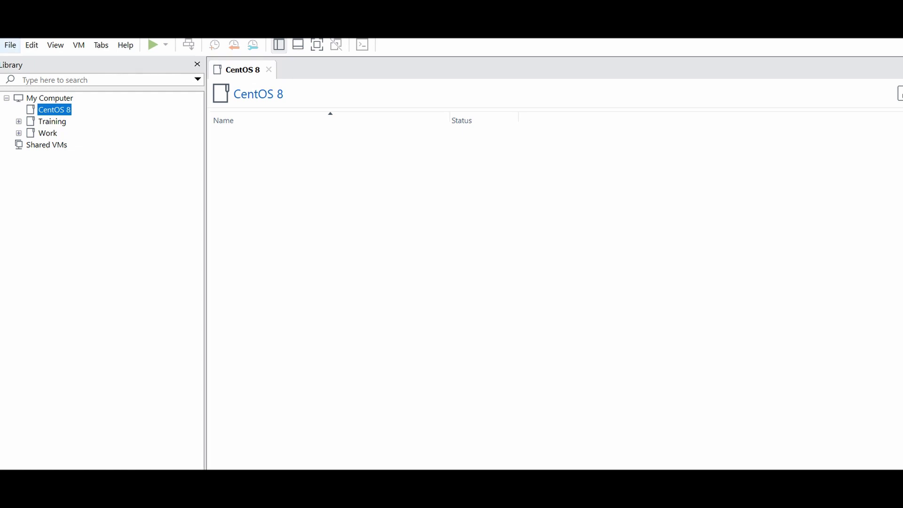
- Start a Custom (advanced) New Virtual Machine wizard with Workstation 15.x hardware compatibility
{"action": "left_click", "coordinate": [10, 44]}
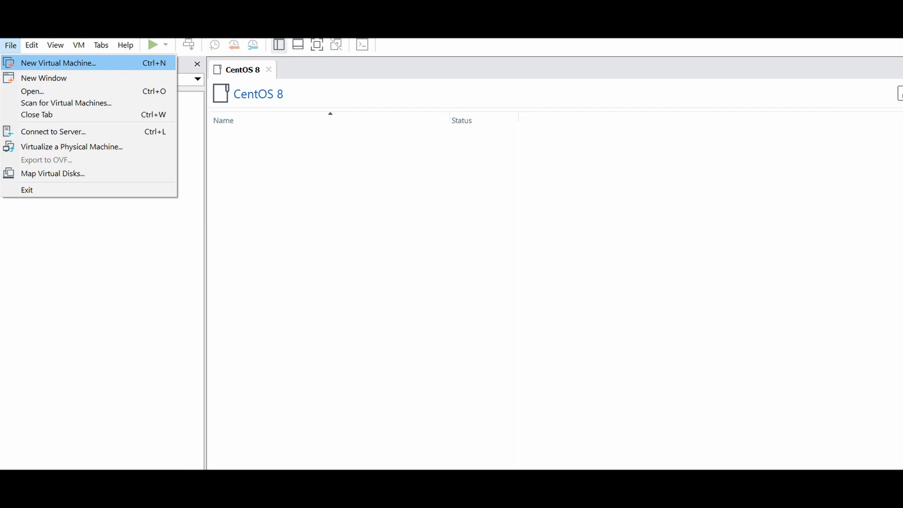
{"action": "key", "text": "Escape"}
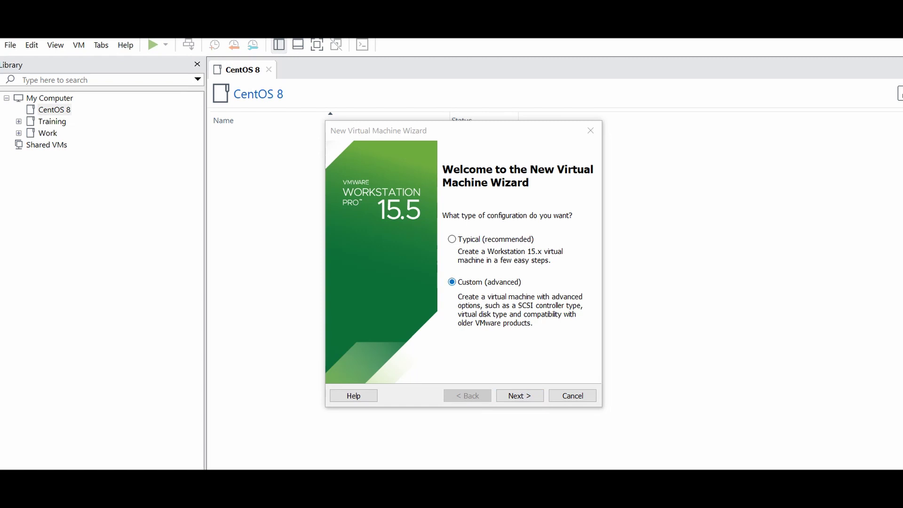
{"action": "key", "text": "Return"}
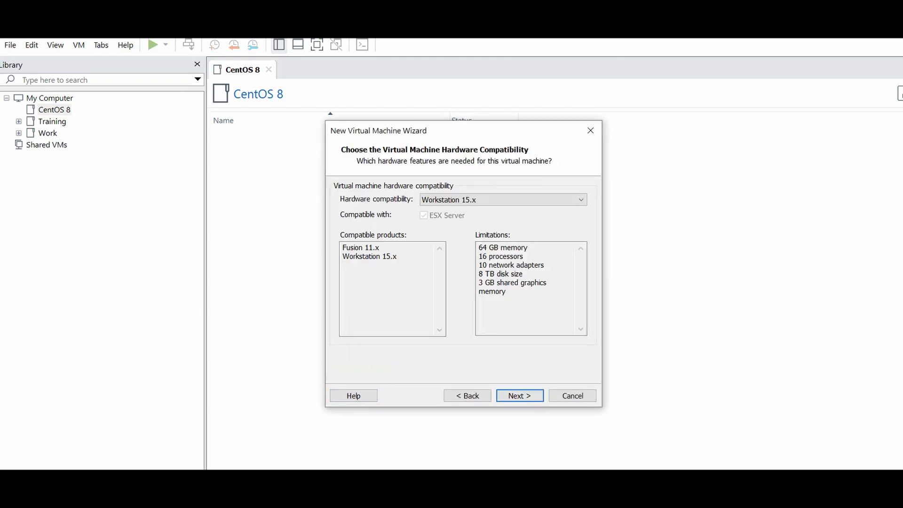
{"action": "key", "text": "Return"}
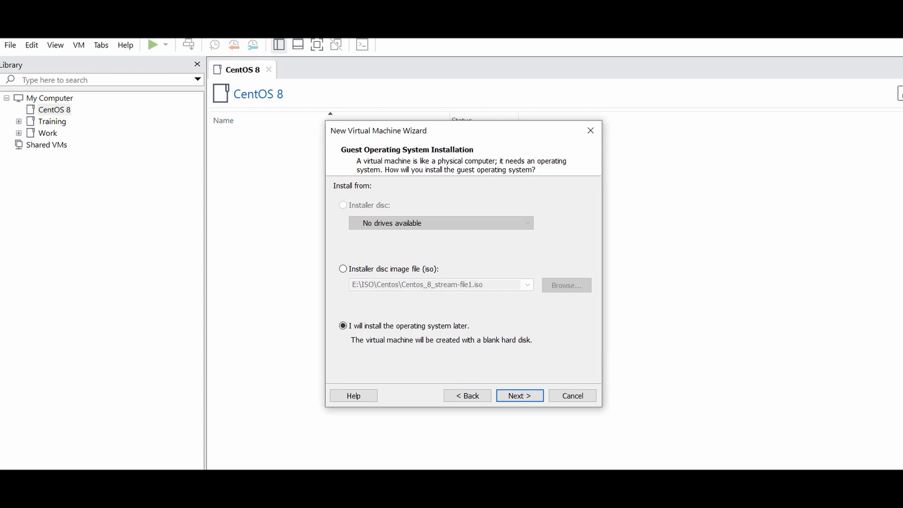
- Choose to install the OS later and set the guest to Linux, CentOS 7 64-bit
{"action": "key", "text": "Return"}
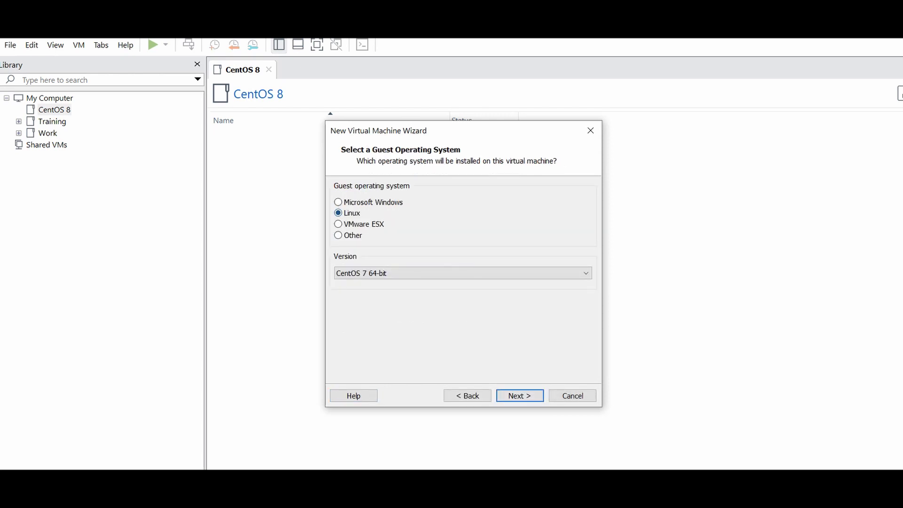
{"action": "key", "text": "alt+Down"}
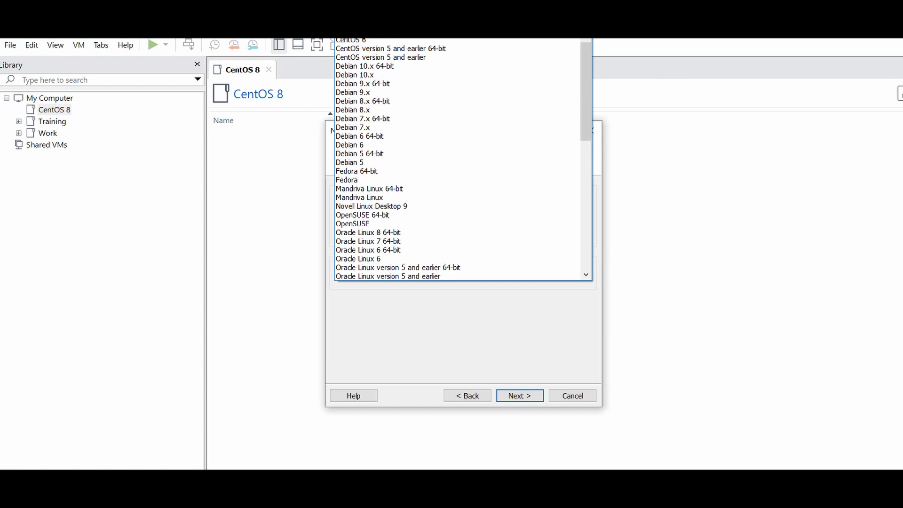
{"action": "scroll", "coordinate": [358, 74], "scroll_direction": "up", "scroll_amount": 2}
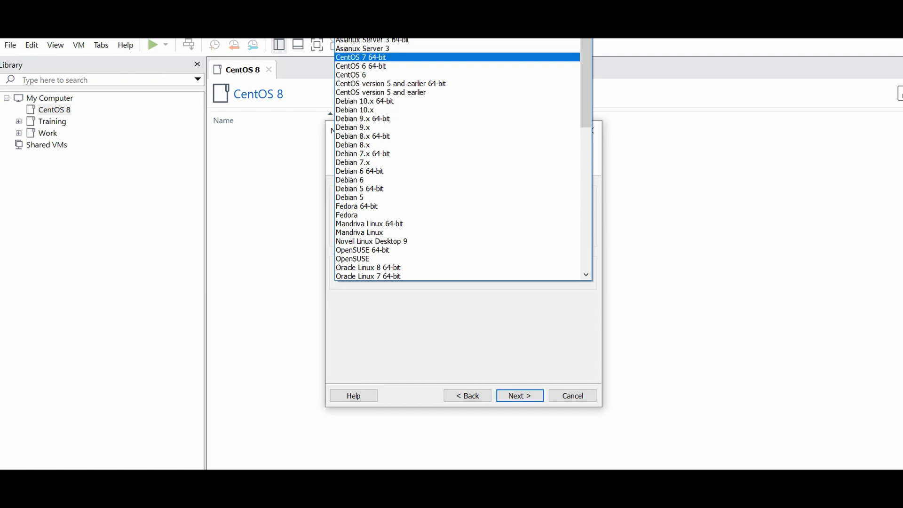
{"action": "key", "text": "Return"}
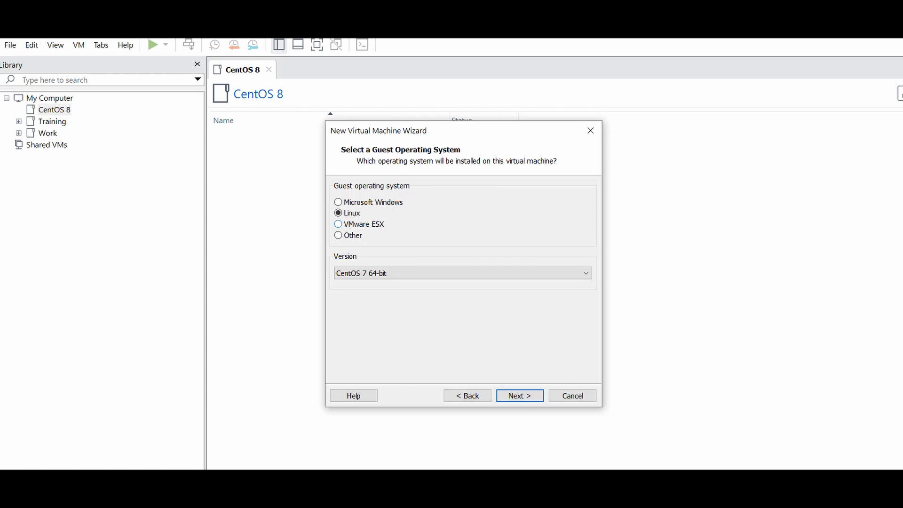
{"action": "key", "text": "Return"}
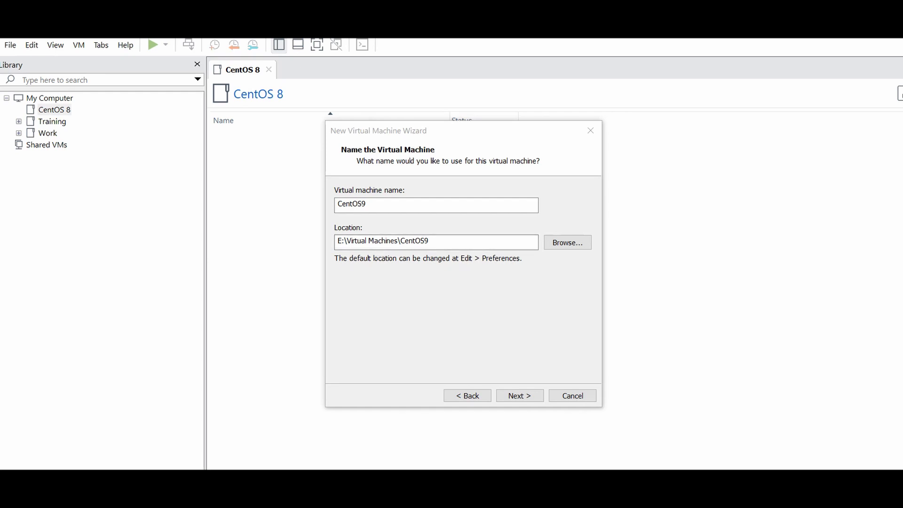
- Keep the name CentOS9 and set 1 processor with 4 cores per processor
{"action": "key", "text": "Return"}
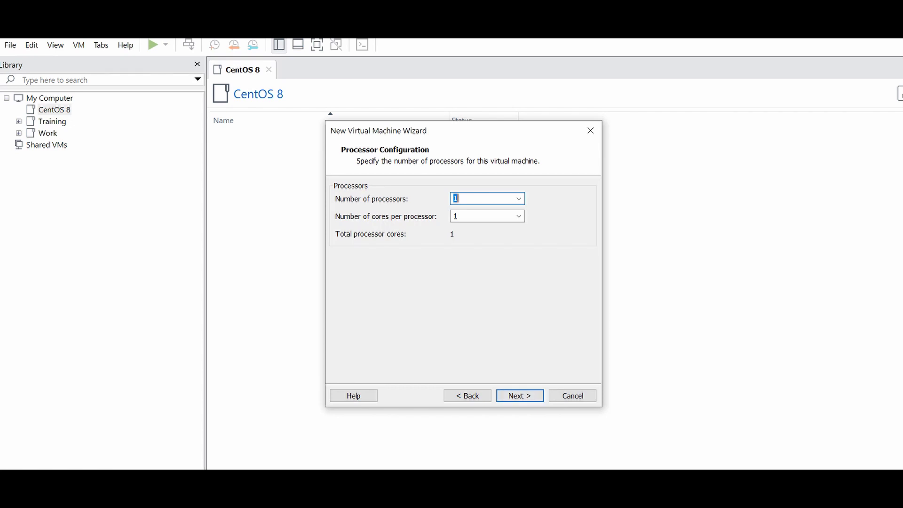
{"action": "left_click", "coordinate": [519, 198]}
{"action": "left_click", "coordinate": [519, 199]}
{"action": "left_click", "coordinate": [519, 216]}
{"action": "key", "text": "Return"}
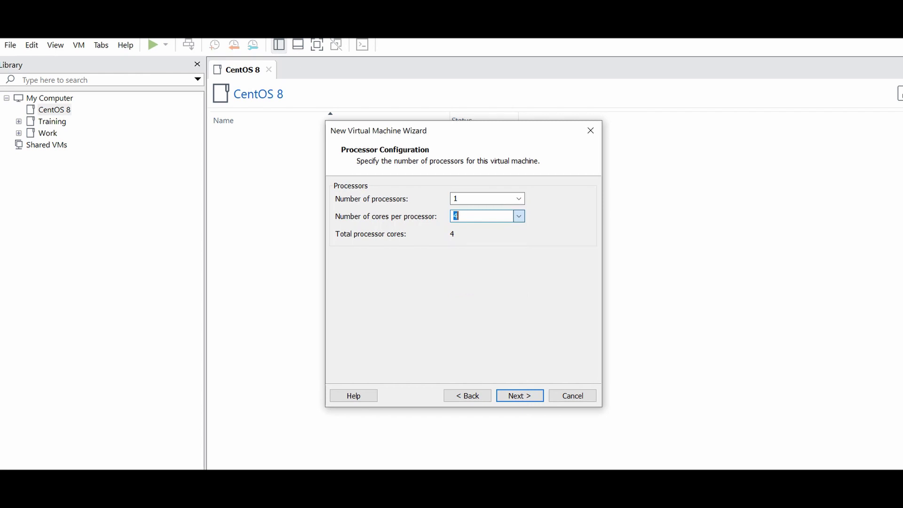
- Set the virtual machine memory to 4096 MB (4 GB)
{"action": "key", "text": "Return"}
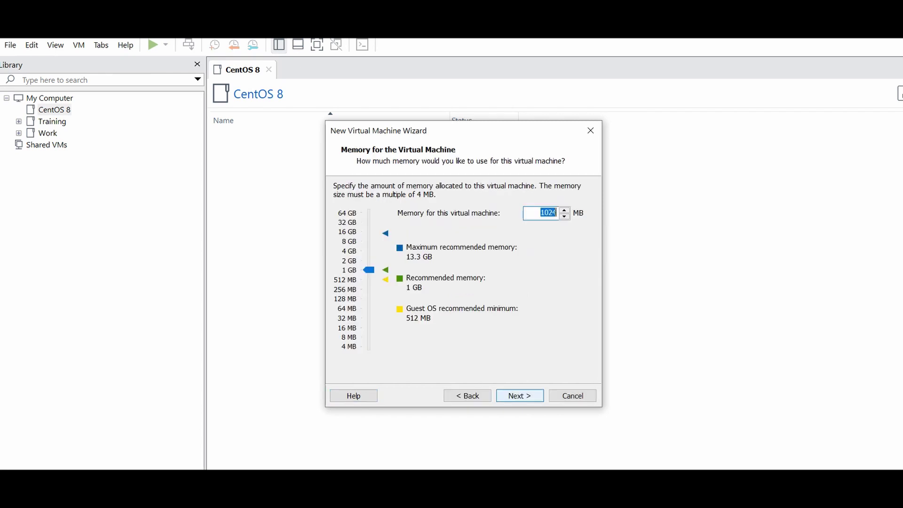
{"action": "key", "text": "Up"}
{"action": "key", "text": "Up"}
{"action": "key", "text": "Up"}
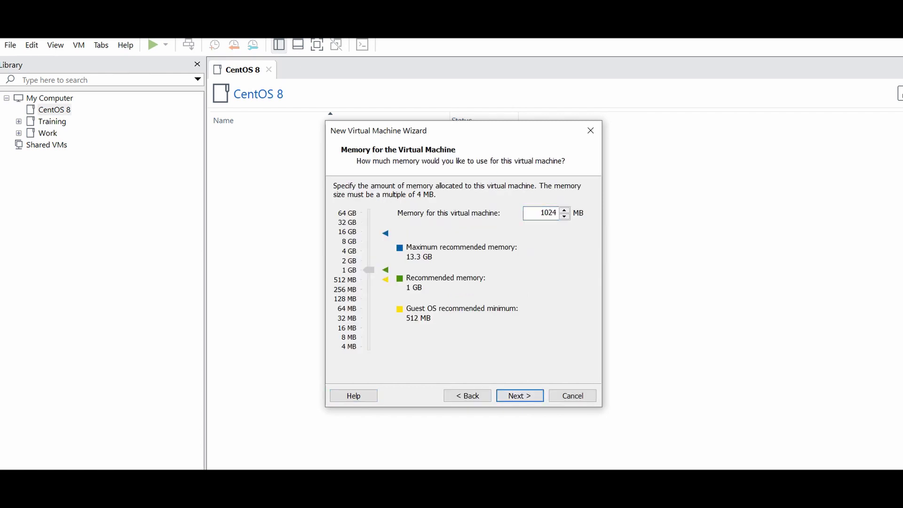
{"action": "key", "text": "Up"}
{"action": "key", "text": "Up"}
{"action": "left_click", "coordinate": [369, 252]}
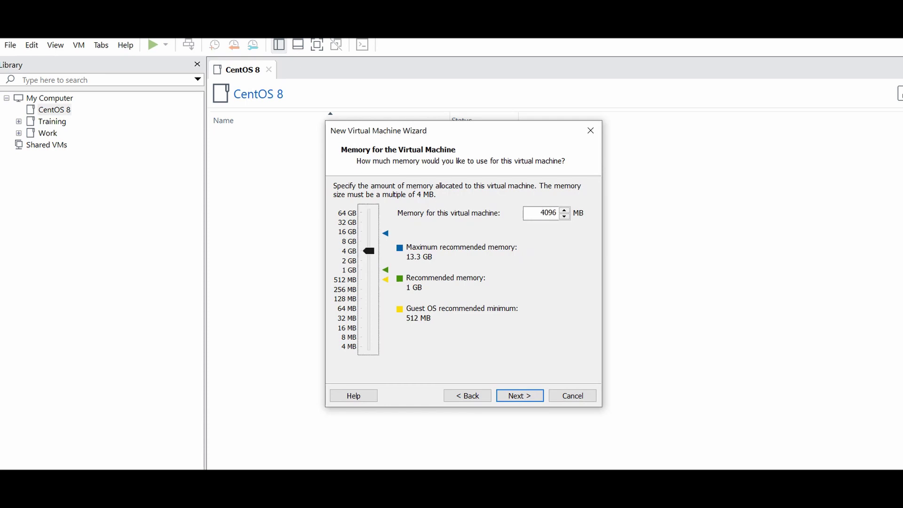
- Choose bridged networking and accept the default LSI Logic controller and disk type
{"action": "left_click", "coordinate": [519, 396]}
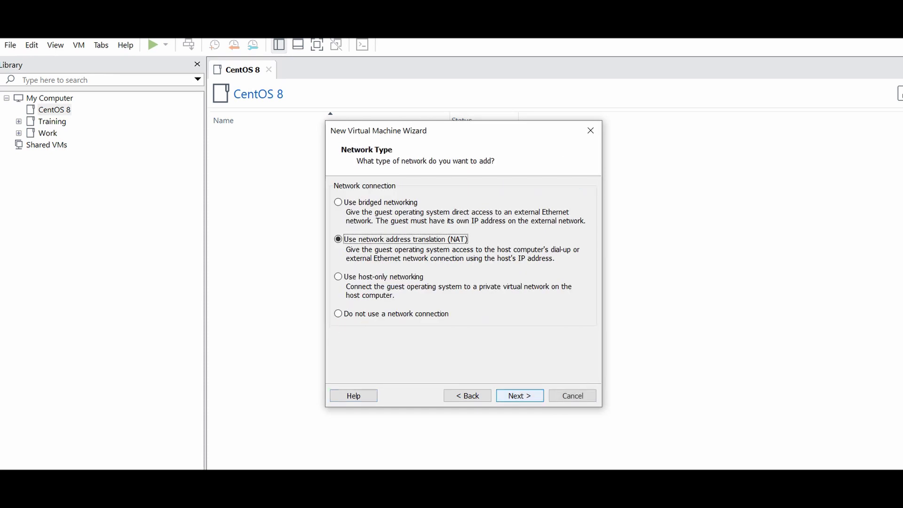
{"action": "left_click", "coordinate": [339, 202]}
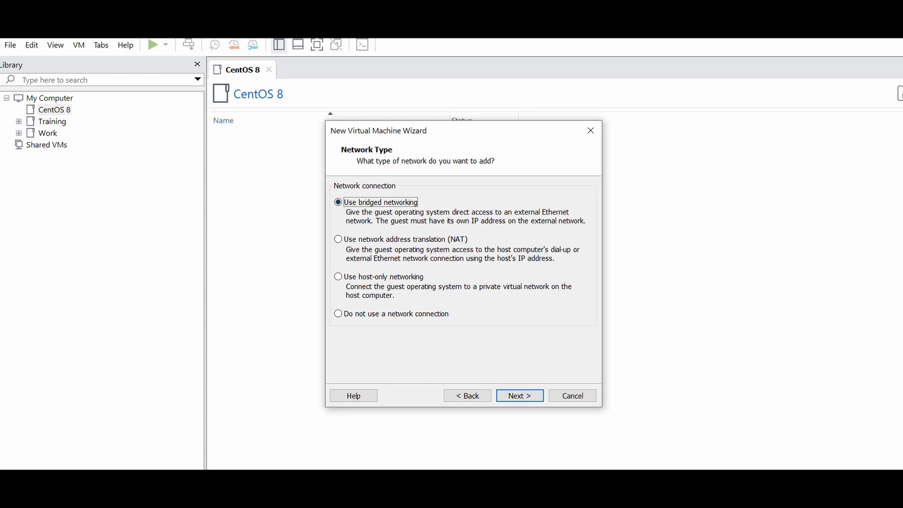
{"action": "left_click", "coordinate": [520, 395]}
{"action": "key", "text": "Return"}
{"action": "key", "text": "Return"}
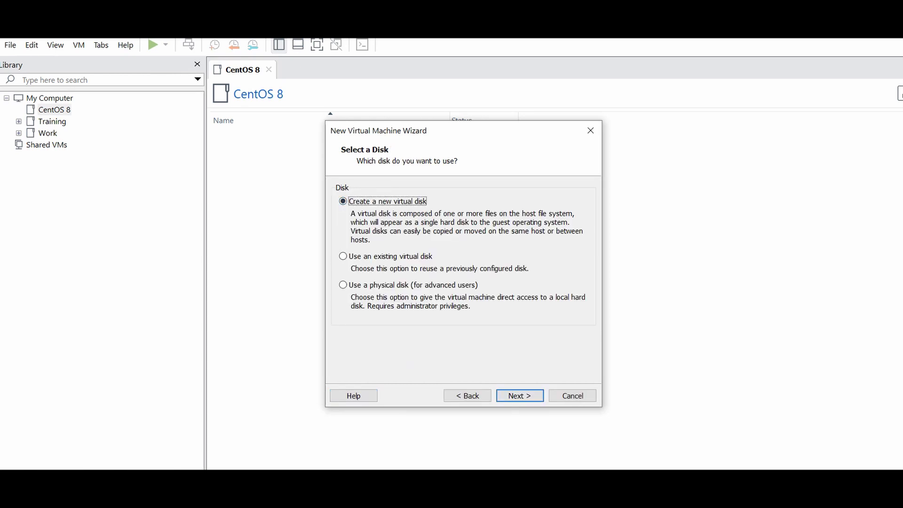
- Create a new 60 GB virtual disk saved as CentOS9.vmdk and finish the wizard
{"action": "key", "text": "Return"}
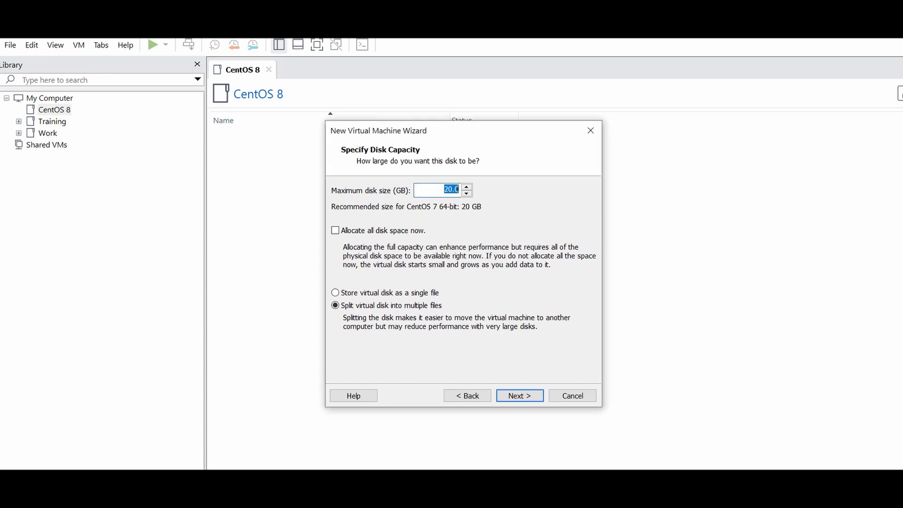
{"action": "type", "text": "60"}
{"action": "key", "text": "Return"}
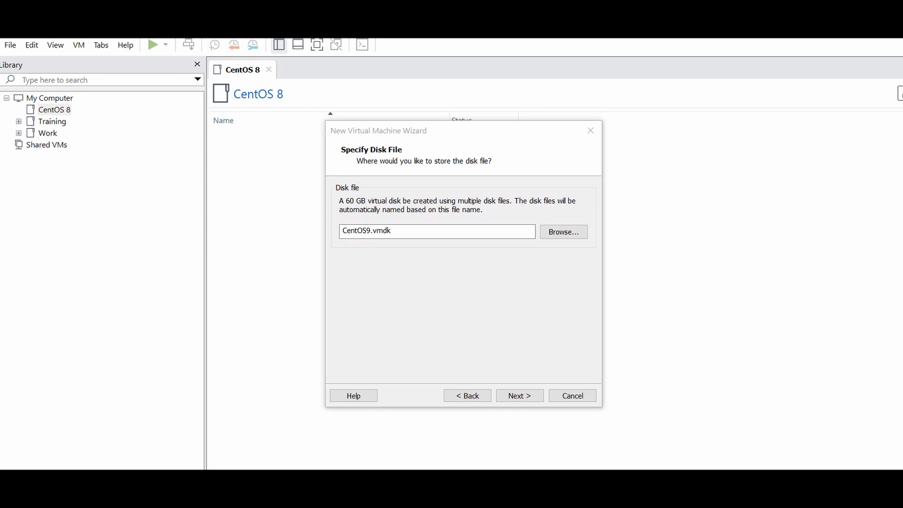
{"action": "key", "text": "Return"}
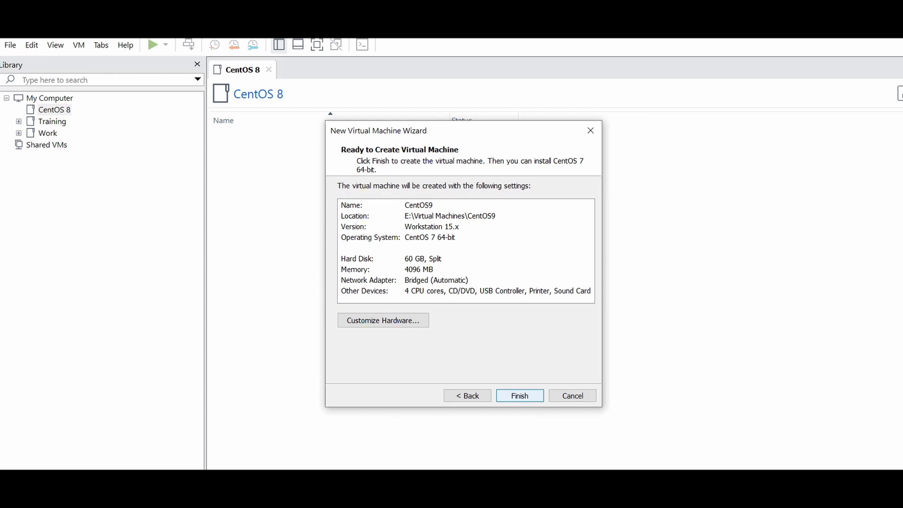
{"action": "key", "text": "Return"}
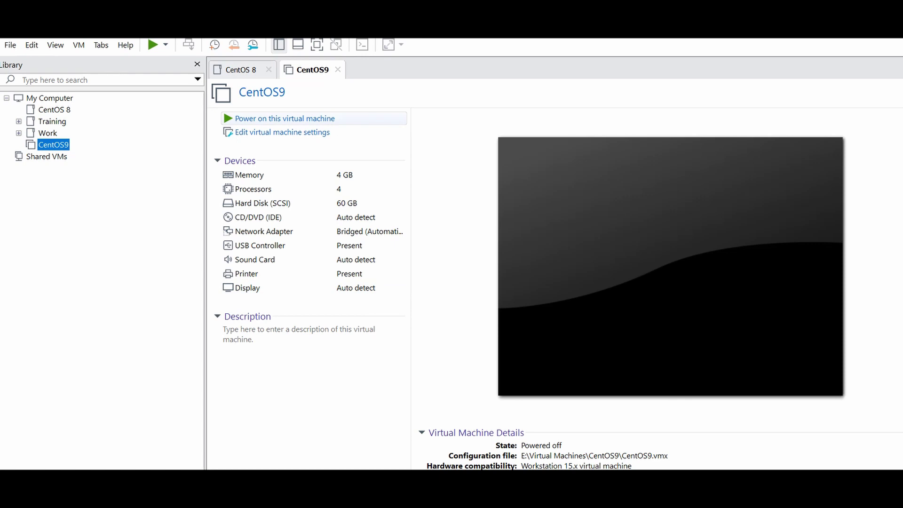
- Power on CentOS9 without reconnecting the missing CD device, letting it try a network boot
{"action": "left_click", "coordinate": [284, 118]}
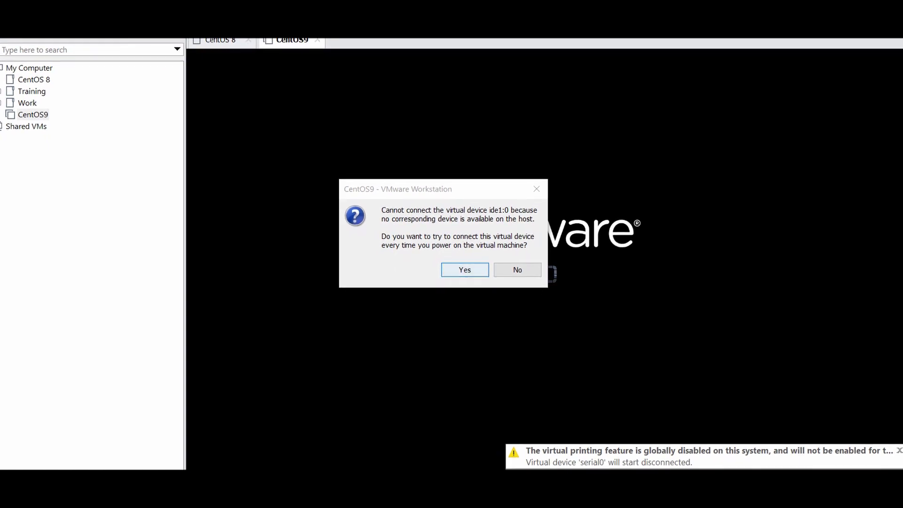
{"action": "key", "text": "Tab"}
{"action": "key", "text": "Return"}
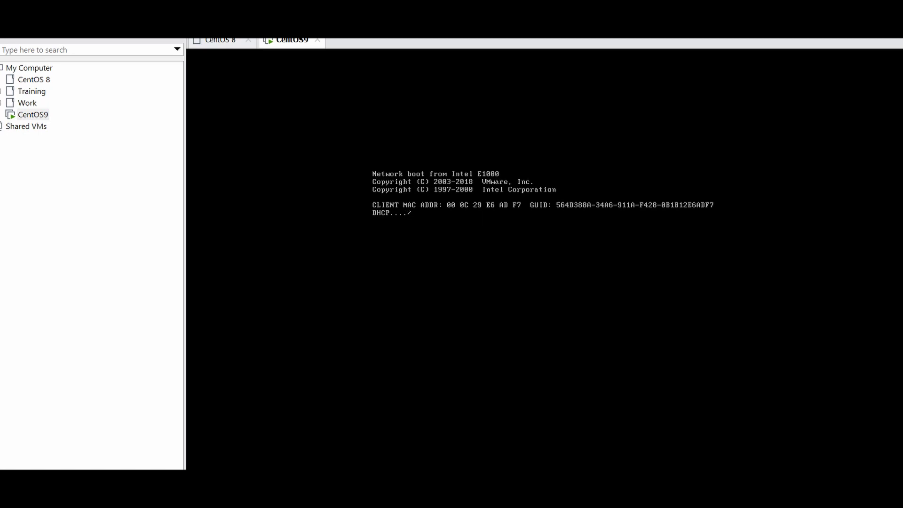
- Shut down the CentOS9 guest from the tab's Power menu and confirm Shut Down
{"action": "right_click", "coordinate": [293, 41]}
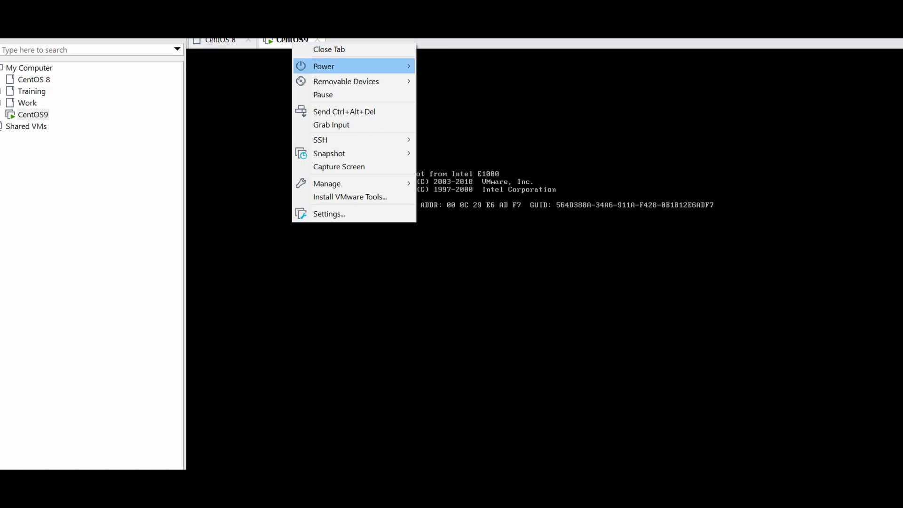
{"action": "mouse_move", "coordinate": [329, 66]}
{"action": "left_click", "coordinate": [464, 81]}
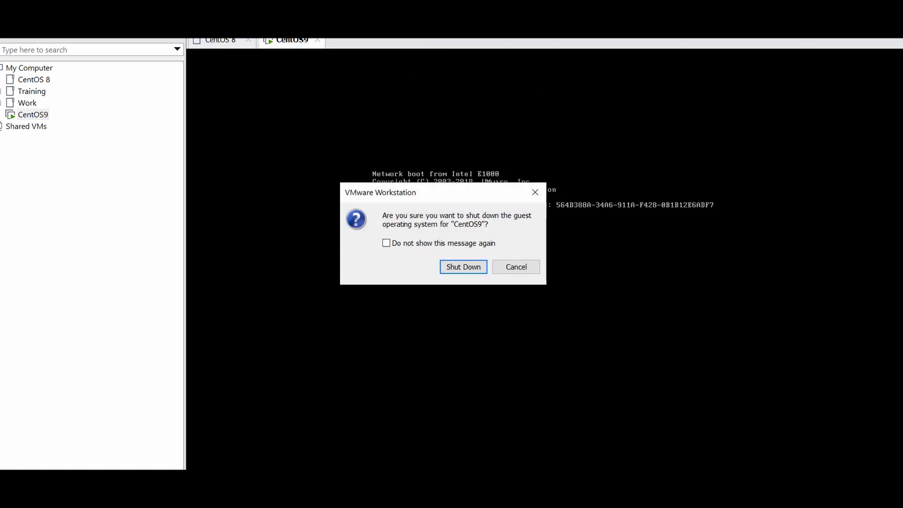
{"action": "left_click", "coordinate": [464, 265]}
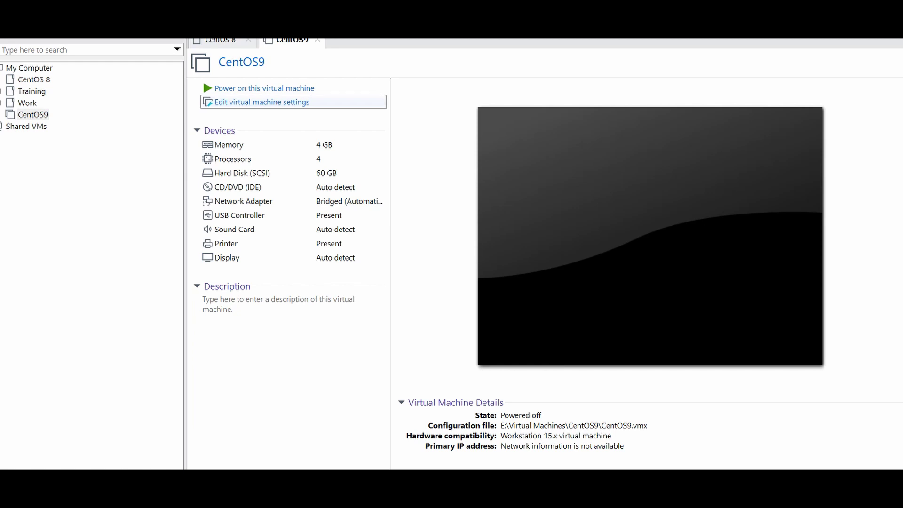
- Point the CD/DVD drive at the CentOS Stream 9 ISO, connect at power on, and power on
{"action": "key", "text": "ctrl+d"}
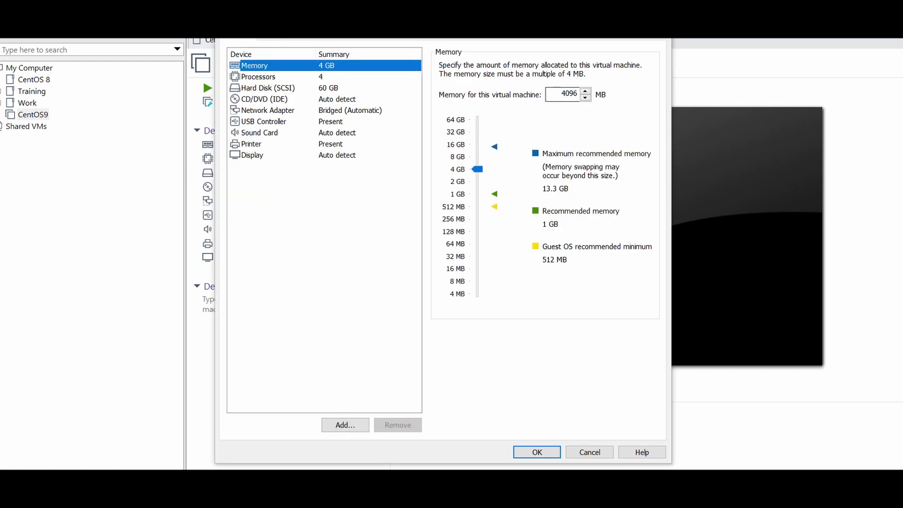
{"action": "left_click", "coordinate": [264, 99]}
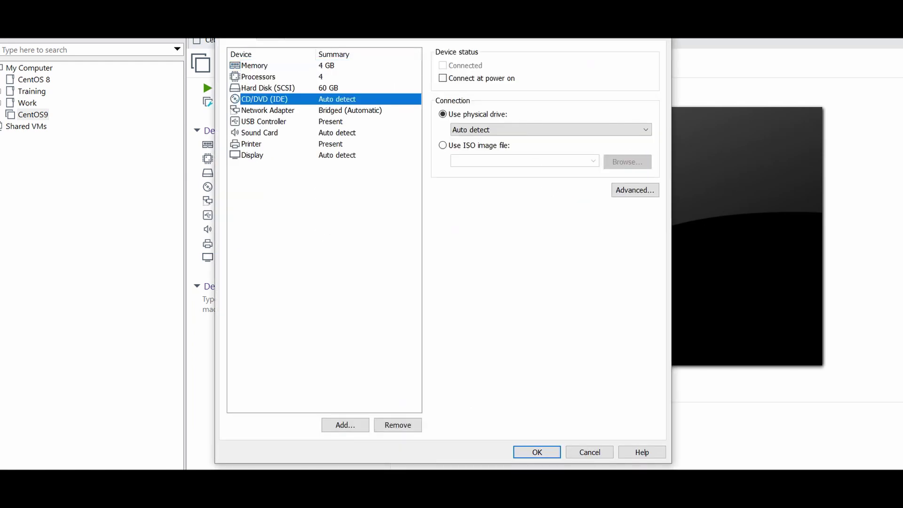
{"action": "left_click", "coordinate": [443, 144]}
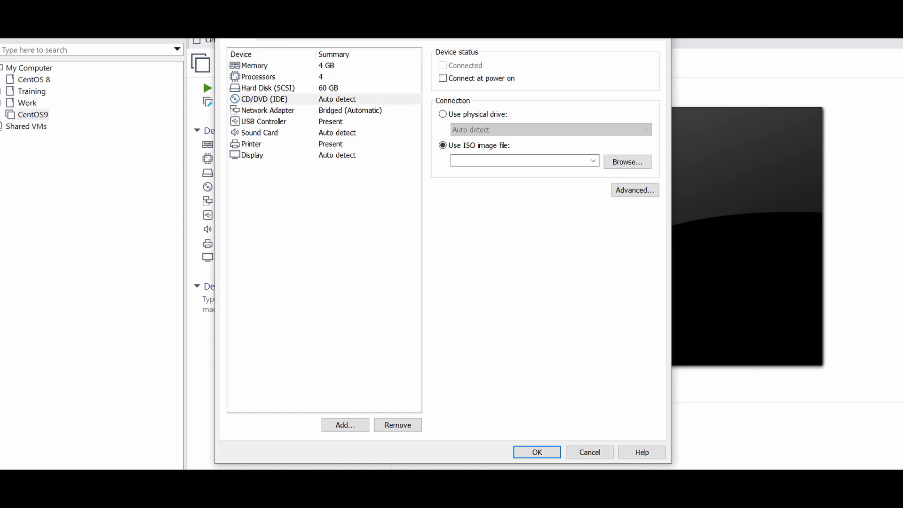
{"action": "key", "text": "Return"}
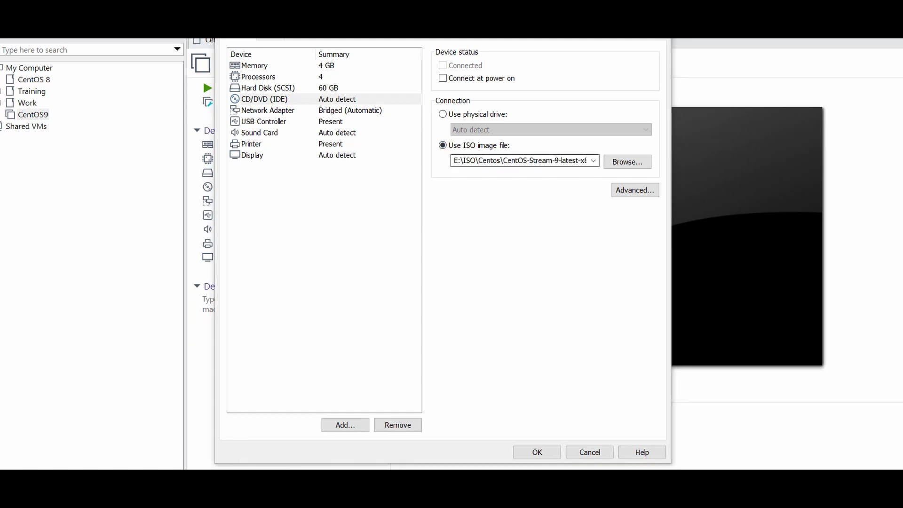
{"action": "left_click", "coordinate": [443, 78]}
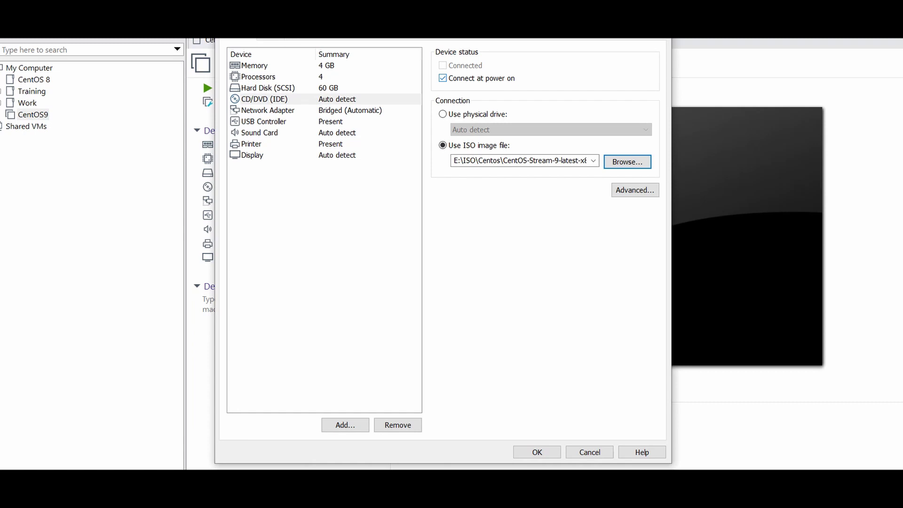
{"action": "left_click", "coordinate": [537, 452]}
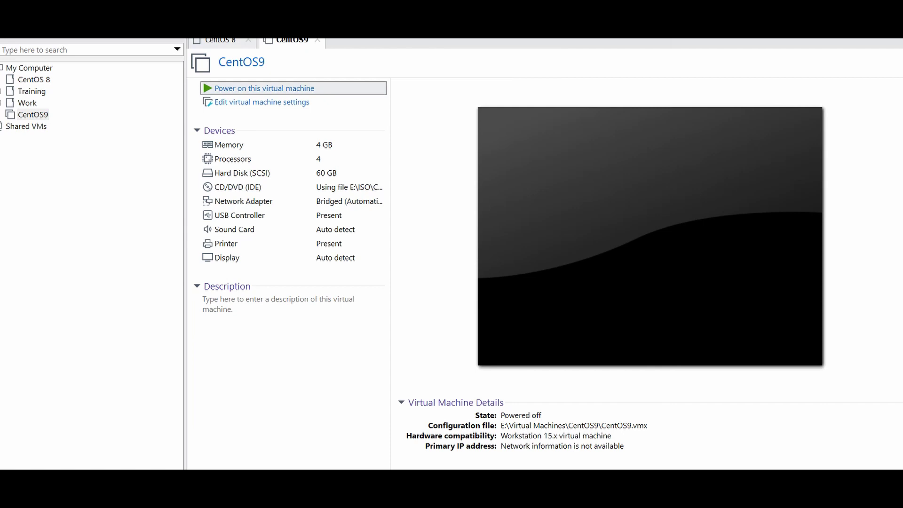
{"action": "left_click", "coordinate": [264, 88]}
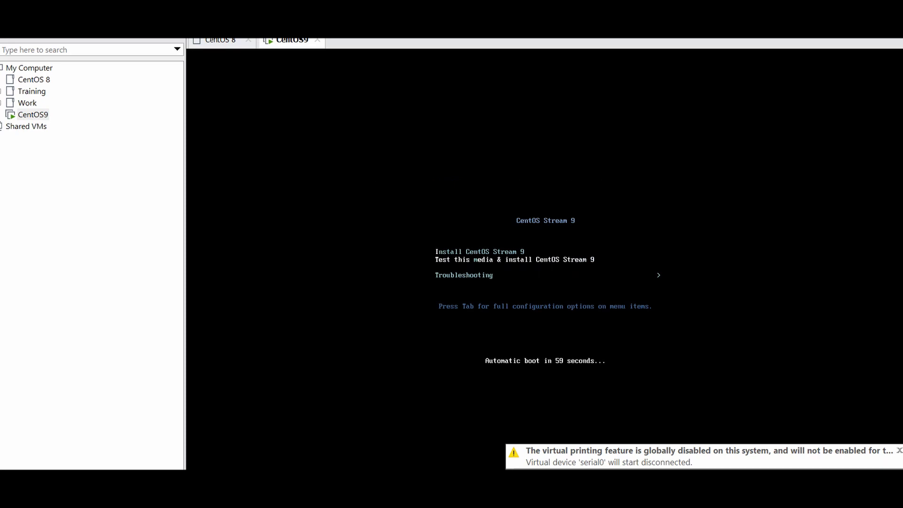
- Choose Install CentOS Stream 9 from the boot menu to start the installer
{"action": "key", "text": "Up"}
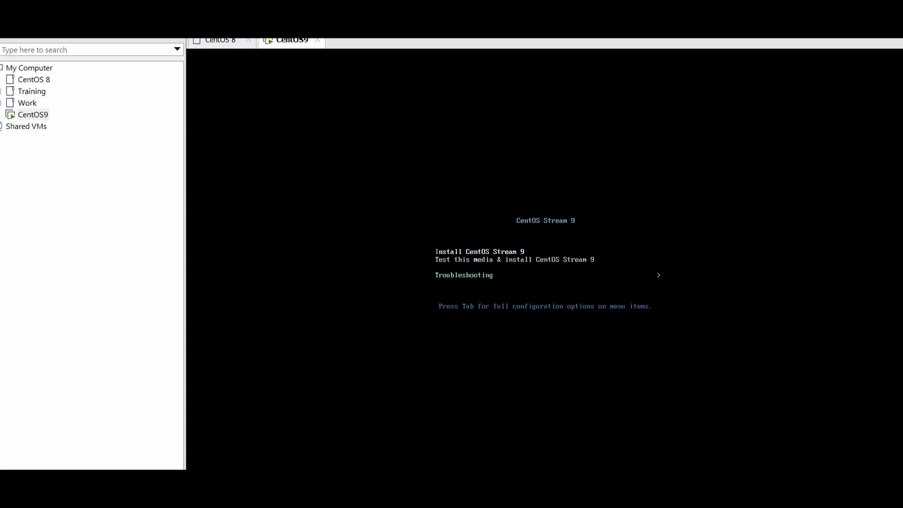
{"action": "key", "text": "Return"}
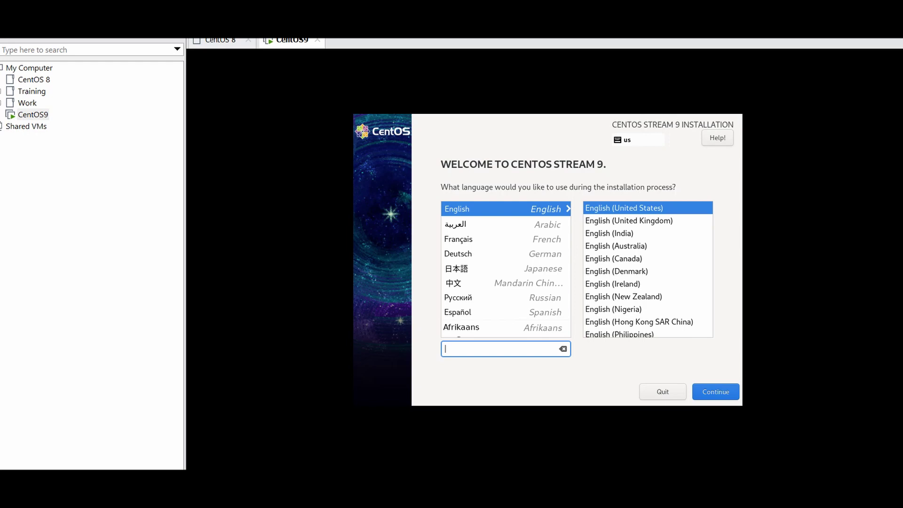
- Accept English (United States) as the installation language and continue
{"action": "key", "text": "Return"}
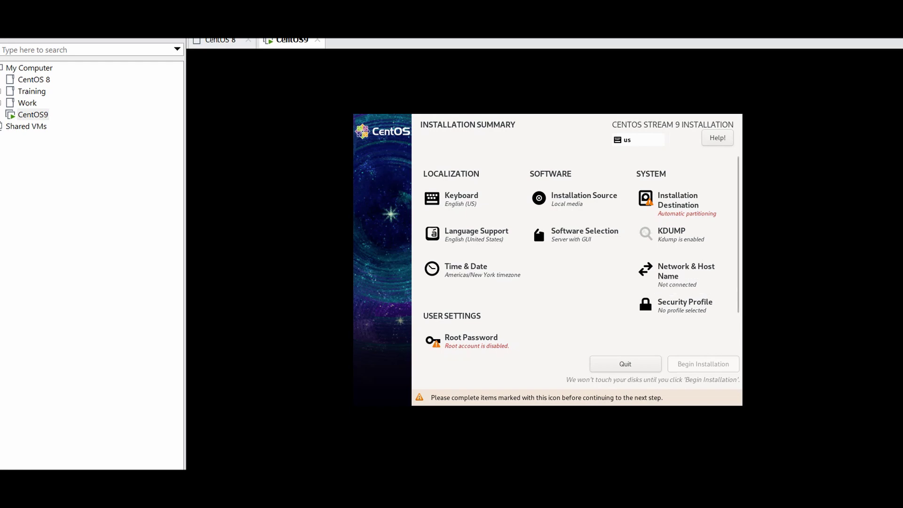
- Enter test01.localdomain.local as the host name under Network & Host Name and apply it
{"action": "left_click", "coordinate": [673, 272]}
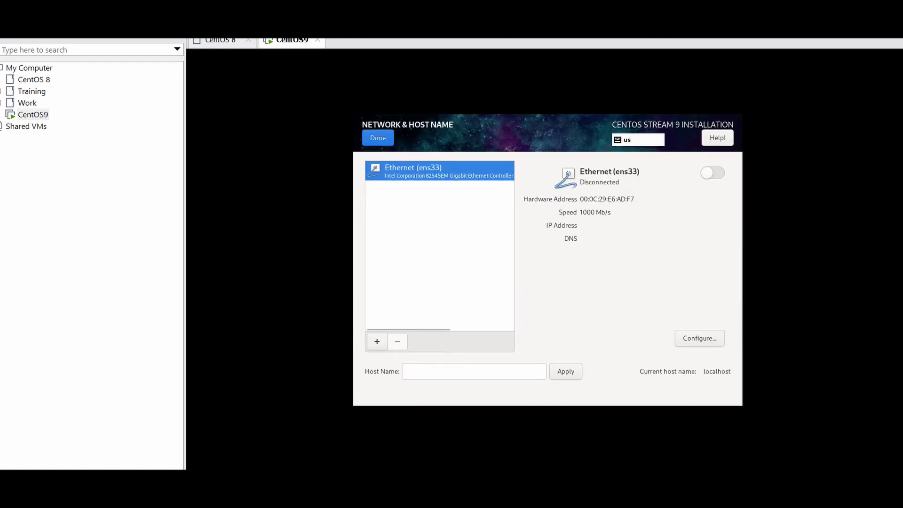
{"action": "left_click", "coordinate": [474, 371]}
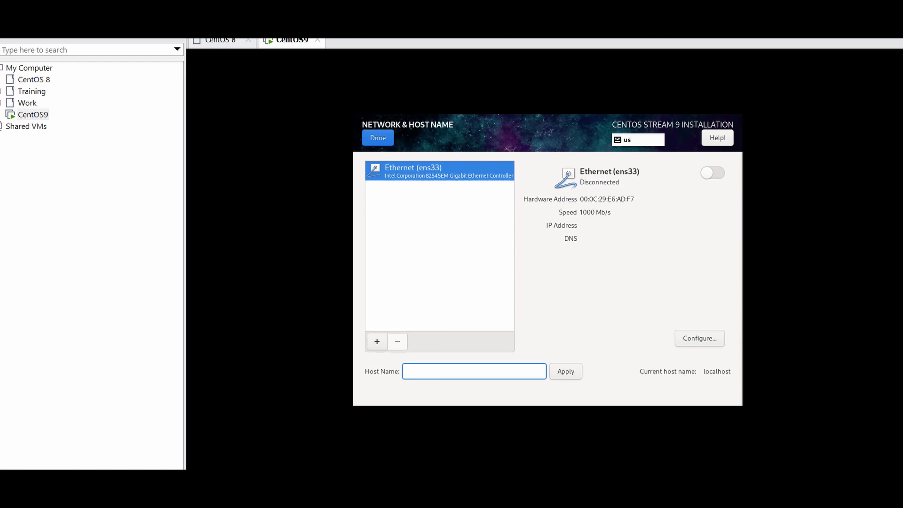
{"action": "type", "text": "c"}
{"action": "key", "text": "BackSpace"}
{"action": "type", "text": "test01.localdomain.local"}
{"action": "key", "text": "Tab"}
{"action": "key", "text": "Return"}
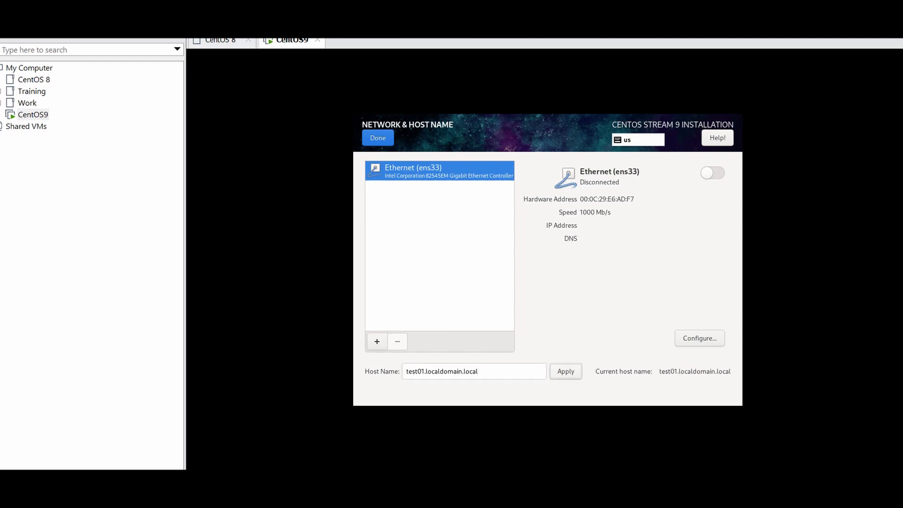
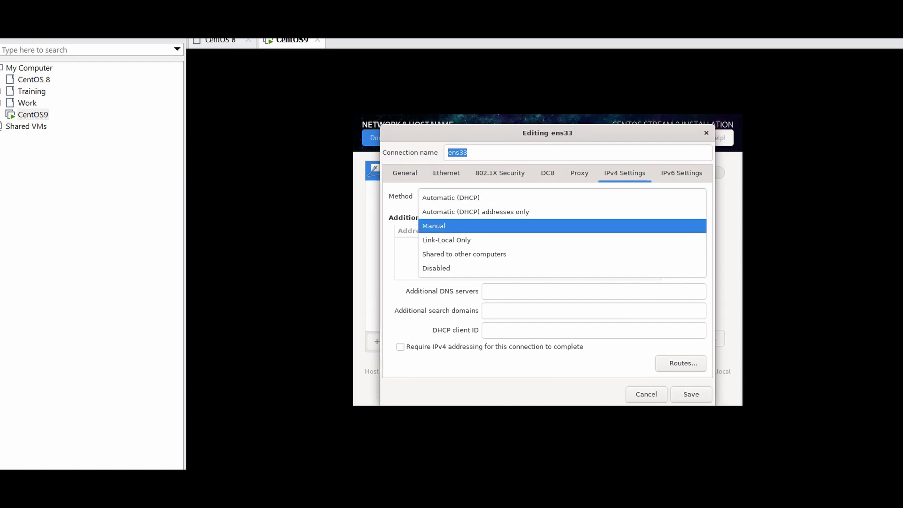
- Set ens33's IPv4 method to Manual and add a blank address row with Address and Netmask cells
{"action": "key", "text": "Return"}
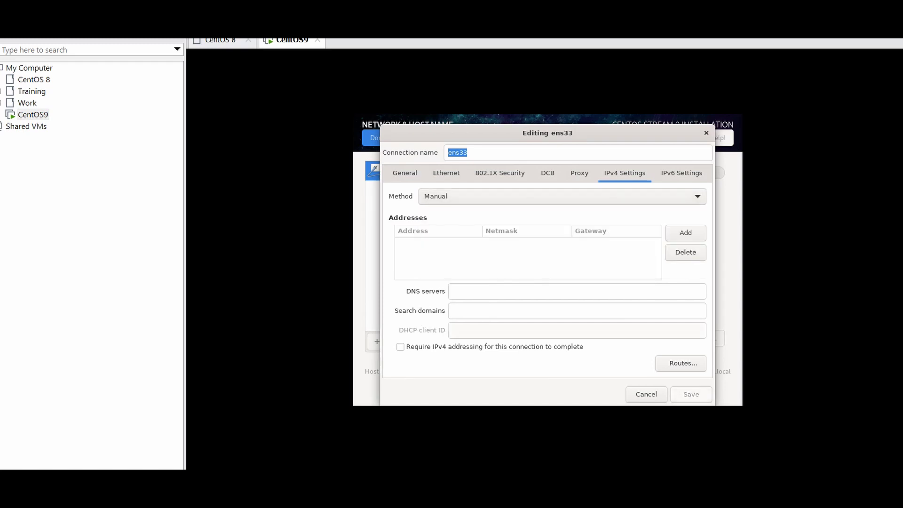
{"action": "left_click", "coordinate": [686, 232]}
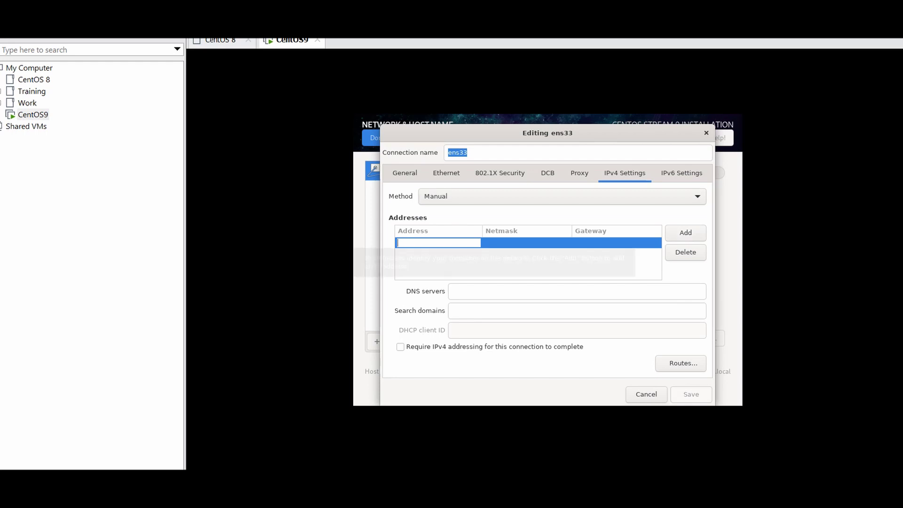
{"action": "left_click", "coordinate": [527, 243]}
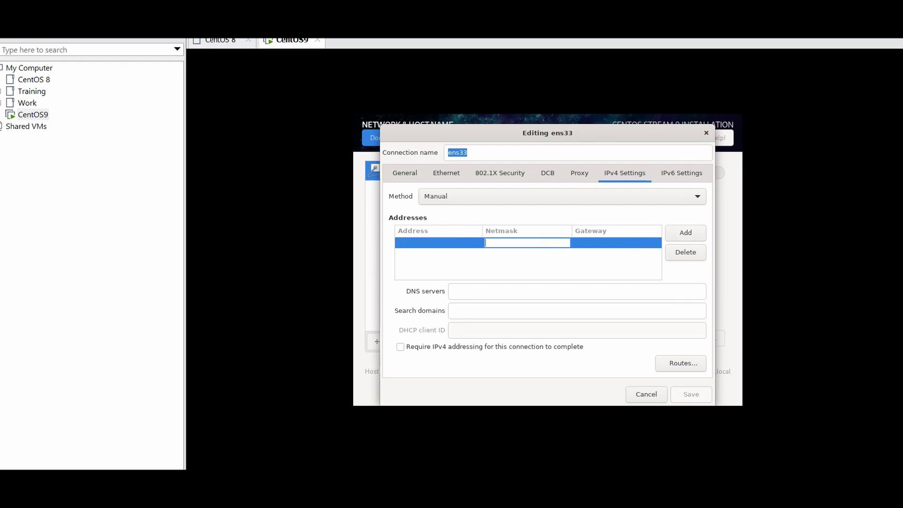
{"action": "left_click", "coordinate": [438, 243]}
{"action": "key", "text": "alt+Tab"}
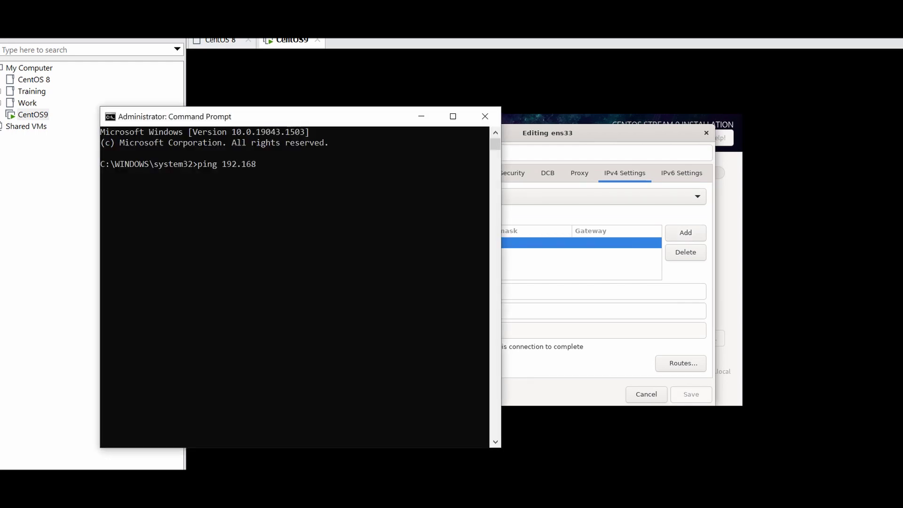
- Run 'ping 192.168.1.200 -t' in the host Command Prompt, then minimize it
{"action": "type", "text": ".1.200 -t"}
{"action": "key", "text": "Return"}
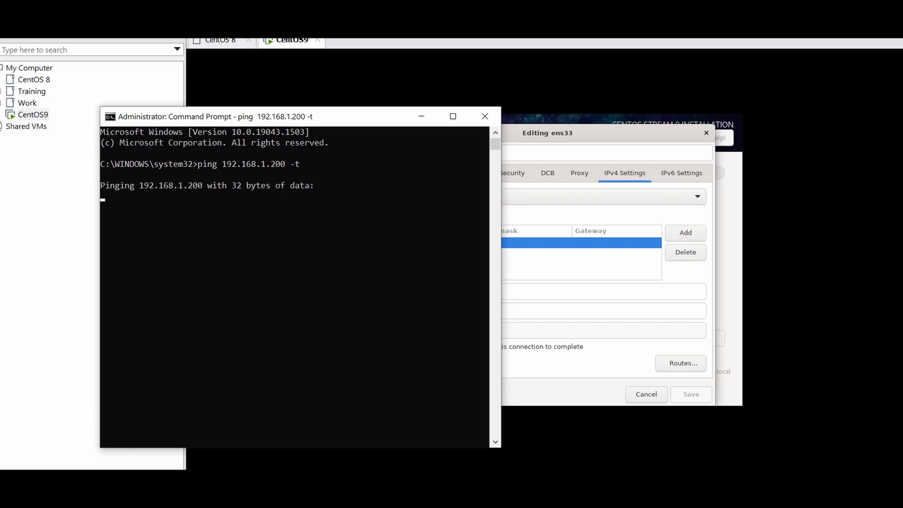
{"action": "key", "text": "super+Down"}
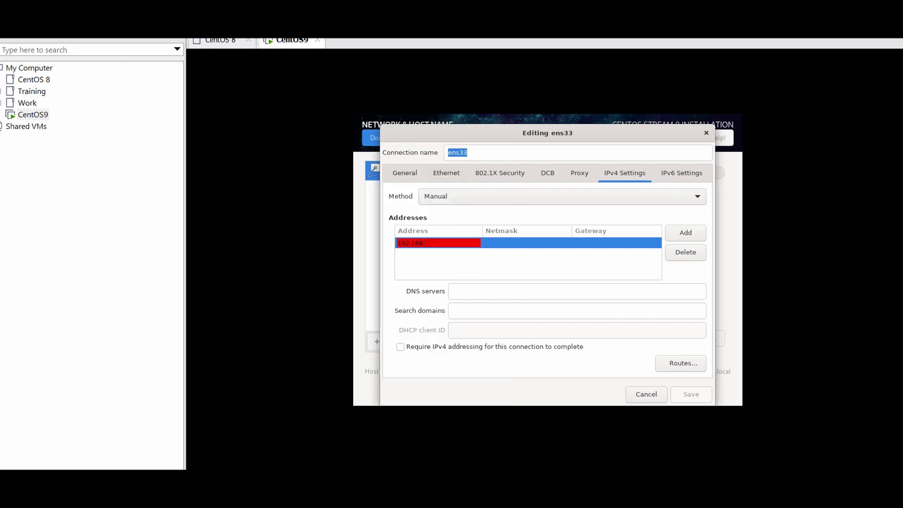
- Set ens33 to 192.168.1.200, netmask 255.255.255.0, gateway 192.168.1.1, DNS 8.8.8.8, and save
{"action": "type", "text": "200"}
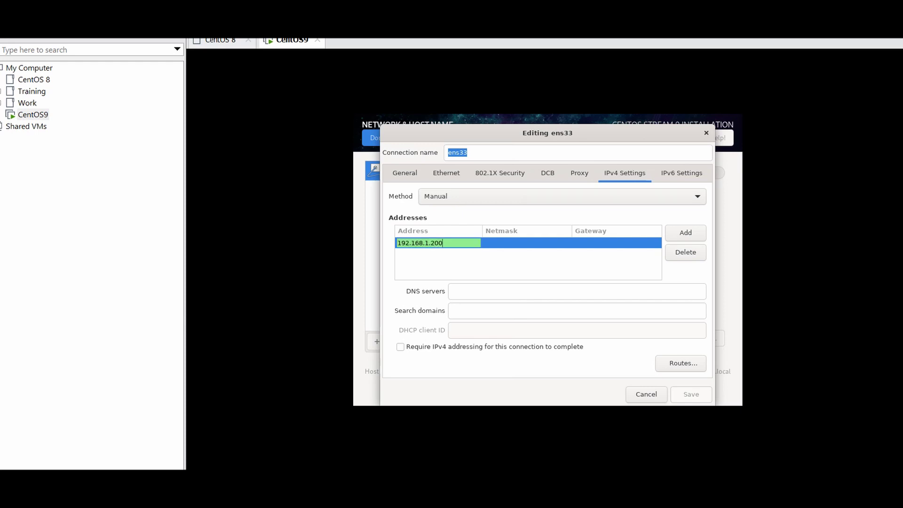
{"action": "key", "text": "Tab"}
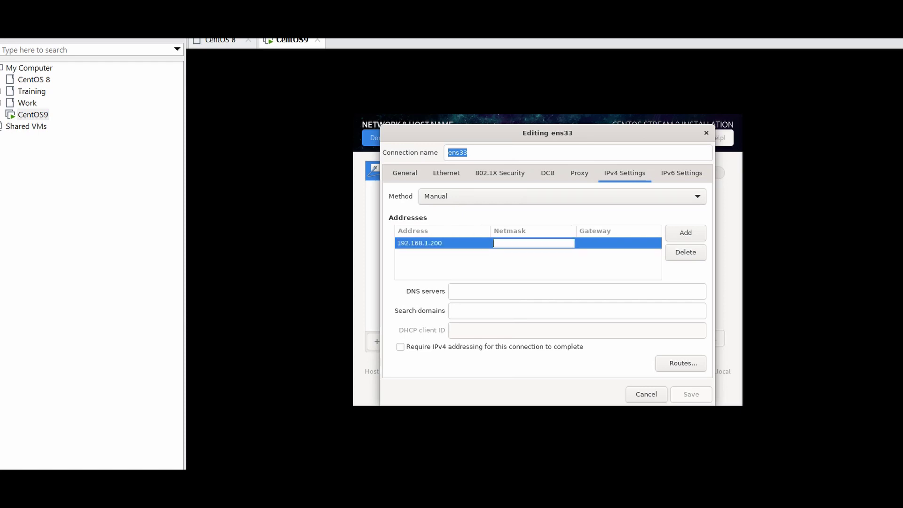
{"action": "type", "text": "255.255.2"}
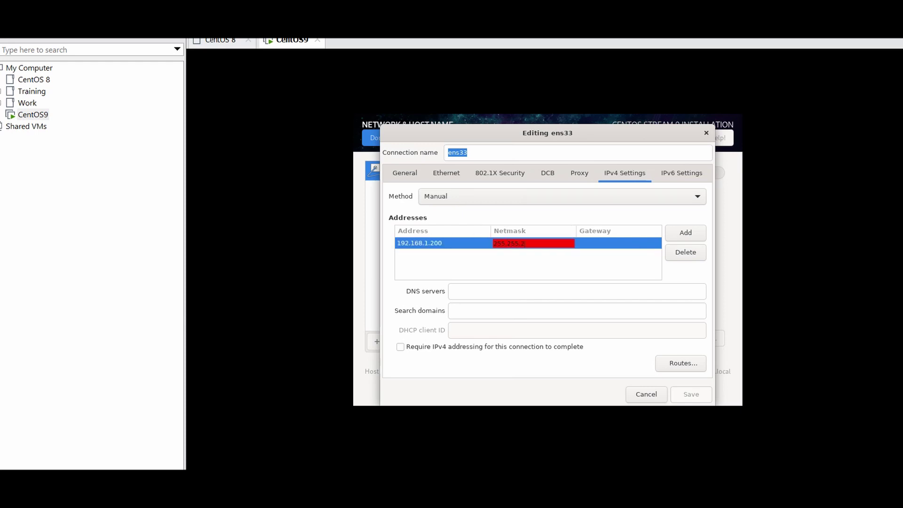
{"action": "type", "text": "55.0"}
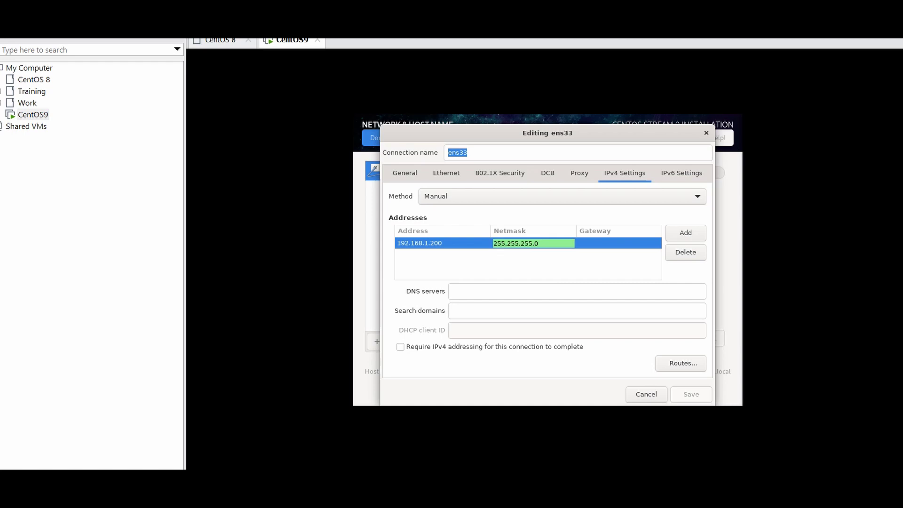
{"action": "key", "text": "Tab"}
{"action": "type", "text": "192."}
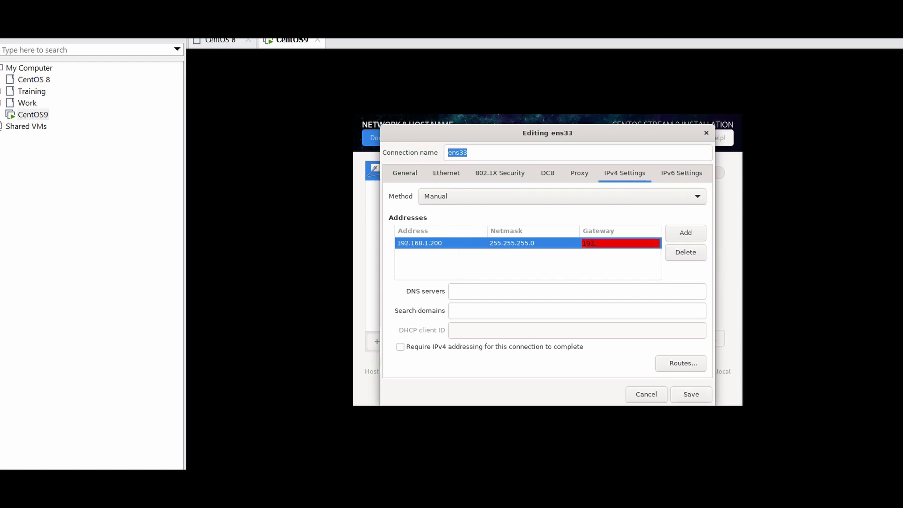
{"action": "type", "text": "168.1.1"}
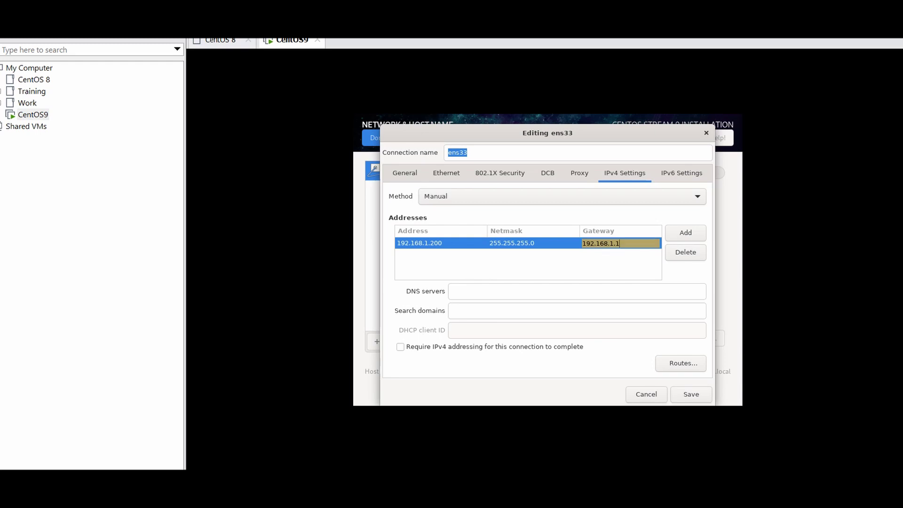
{"action": "left_click", "coordinate": [576, 291]}
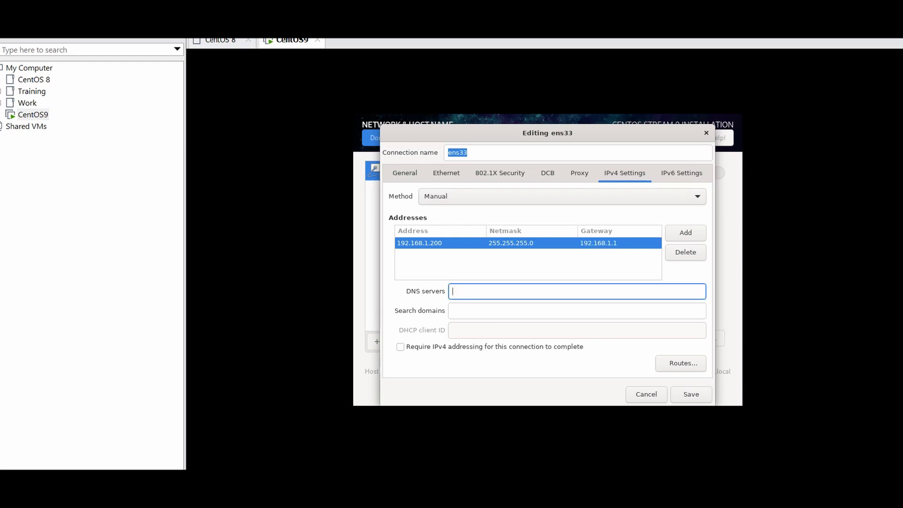
{"action": "type", "text": "8.8.8.8"}
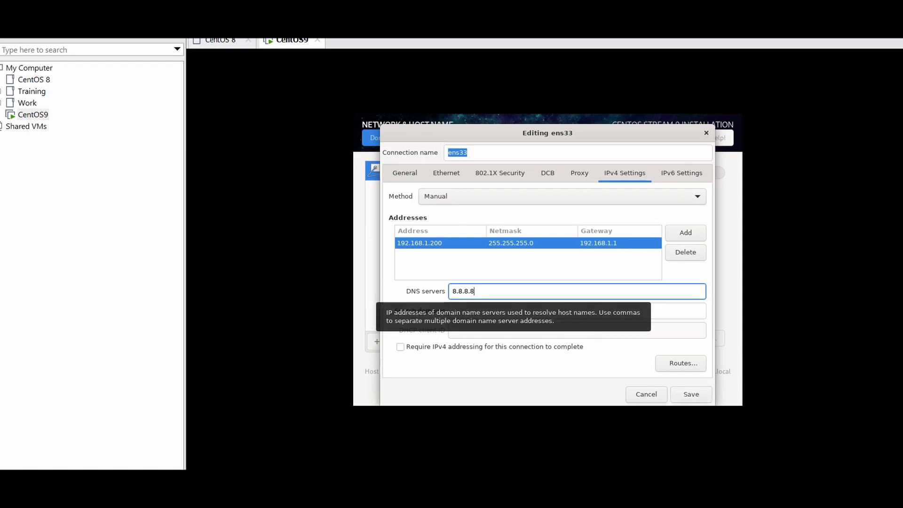
{"action": "key", "text": "Return"}
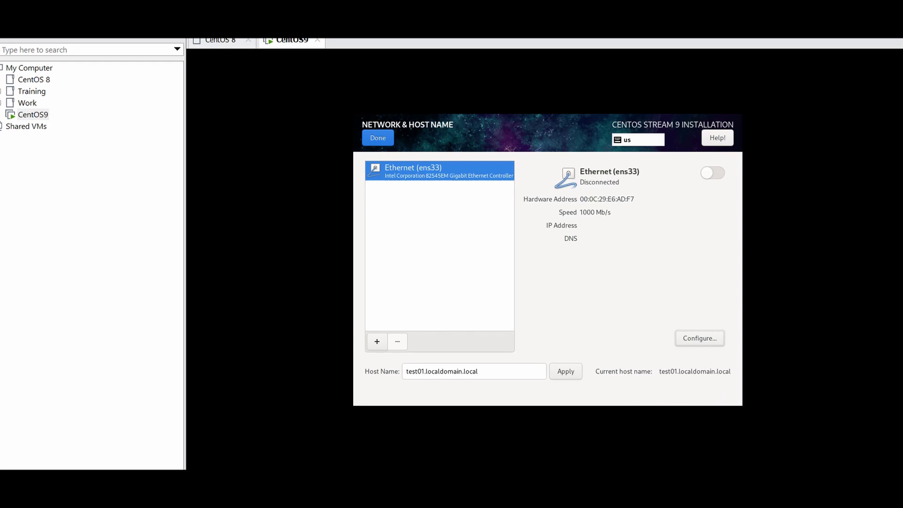
- Switch the ens33 Ethernet connection on and confirm the host ping to 192.168.1.200 gets replies
{"action": "key", "text": "space"}
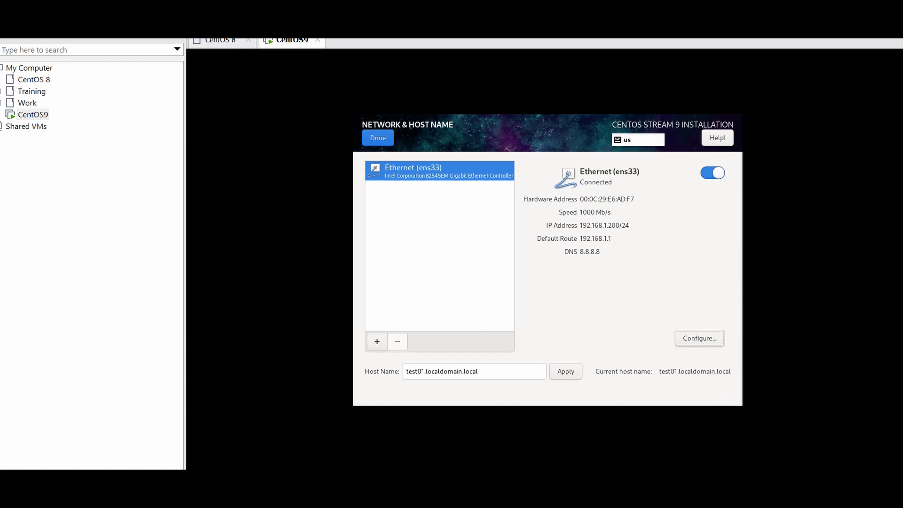
{"action": "key", "text": "alt+Tab"}
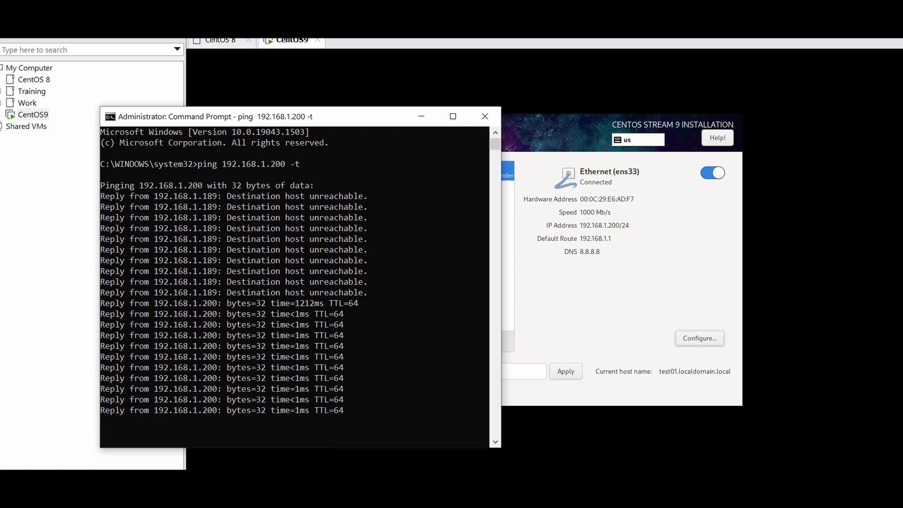
{"action": "key", "text": "alt+Tab"}
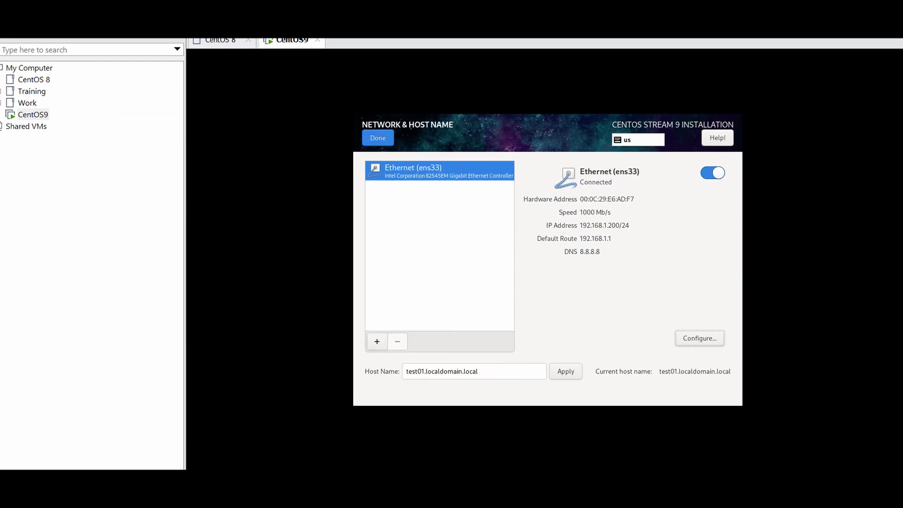
- Finish Network & Host Name and go to the Time & Date screen
{"action": "left_click", "coordinate": [378, 137]}
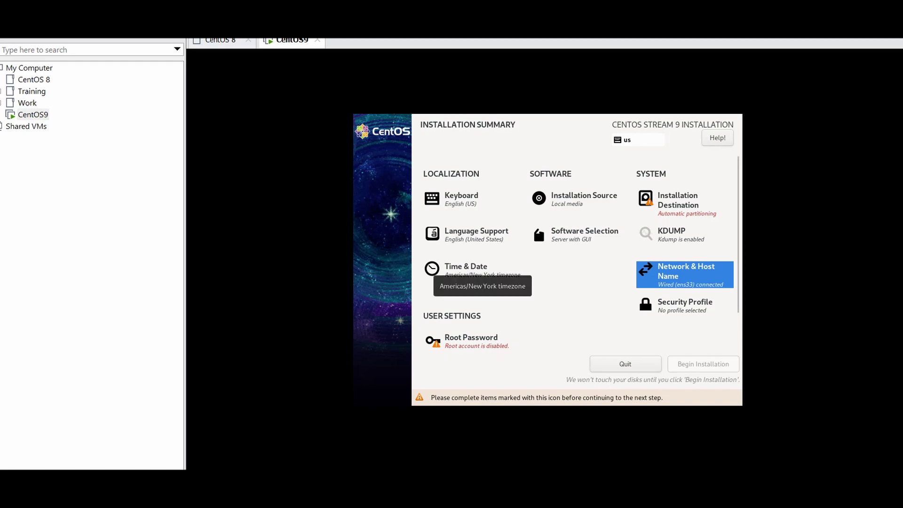
{"action": "left_click", "coordinate": [466, 268]}
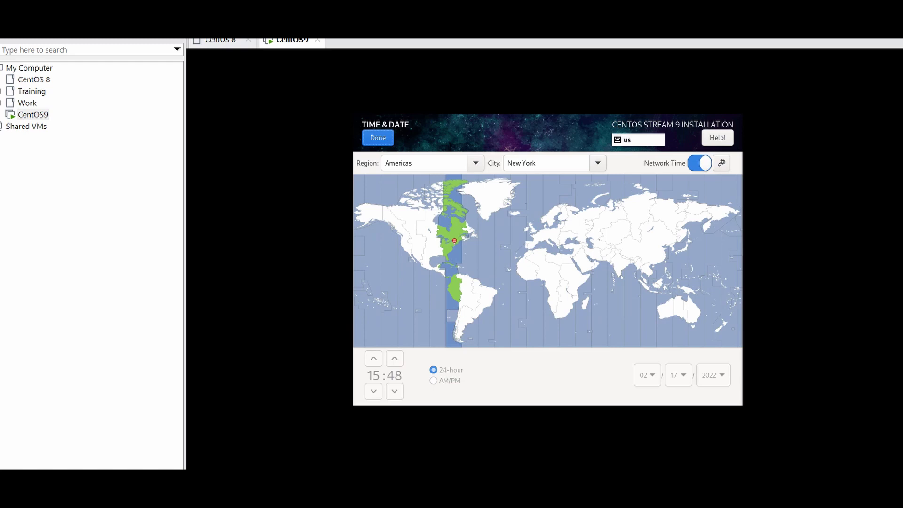
- Review the Network Time NTP server list, then accept the Americas/New York time settings
{"action": "left_click", "coordinate": [722, 163]}
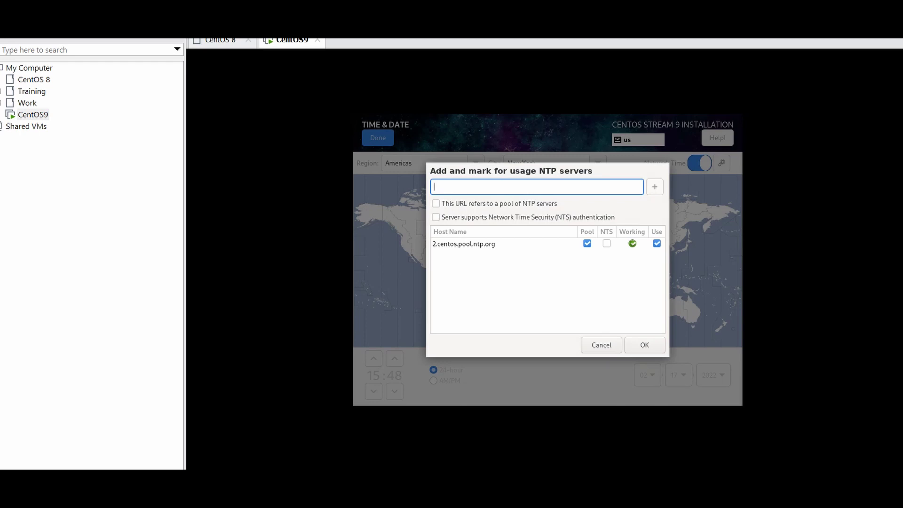
{"action": "key", "text": "Escape"}
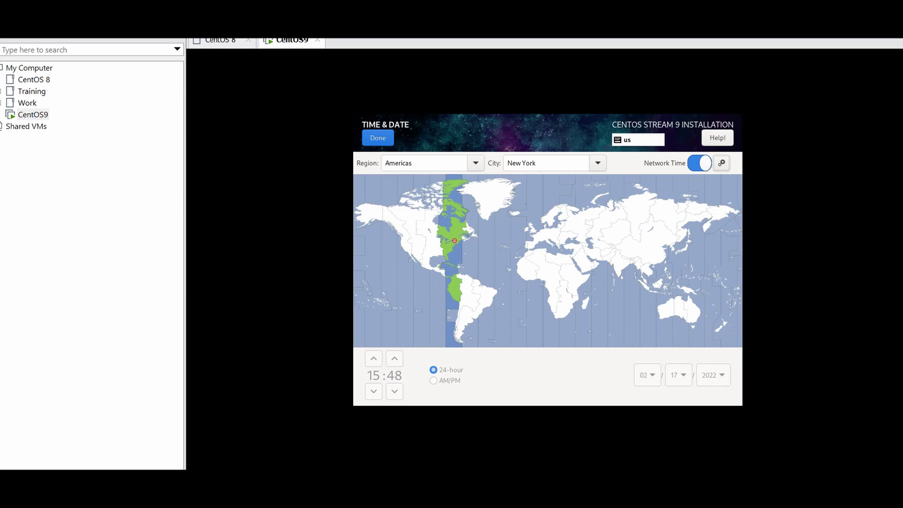
{"action": "key", "text": "alt+d"}
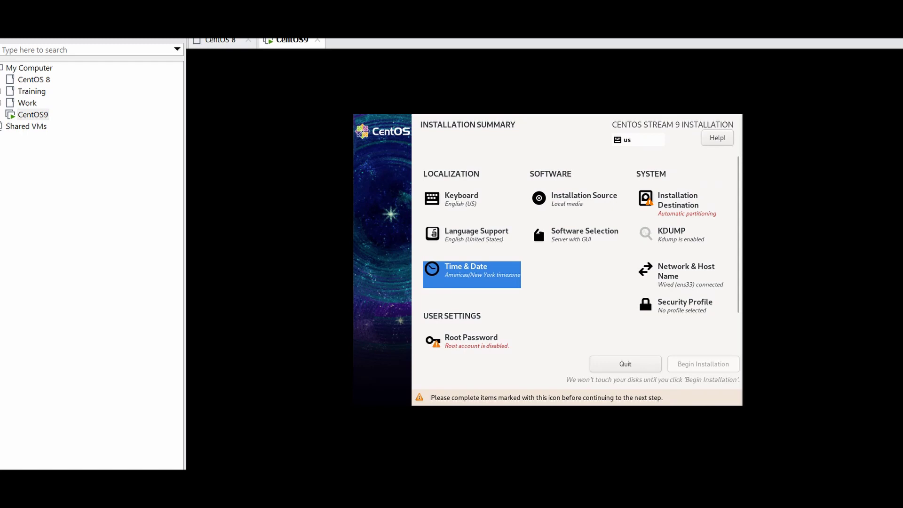
- Go to the Software Selection screen from the Installation Summary
{"action": "key", "text": "alt+s"}
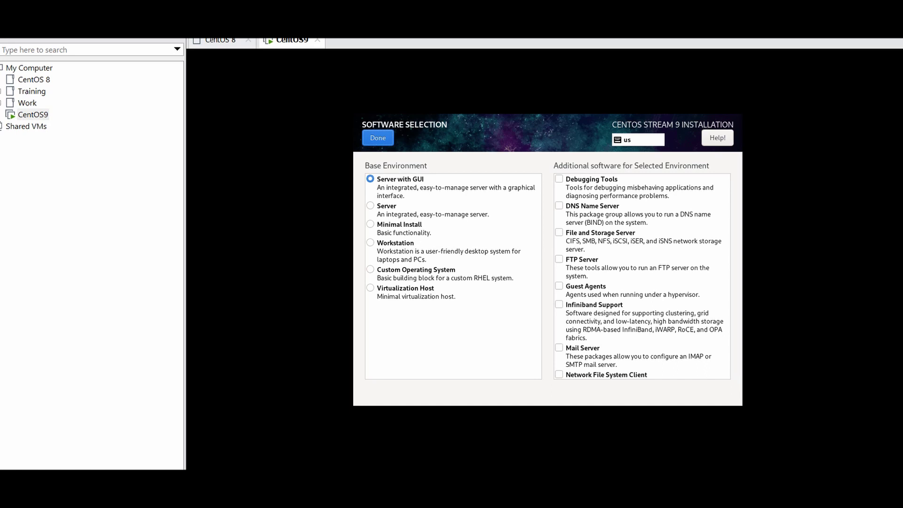
- Choose Minimal Install as the base environment, tick the Standard add-on, and confirm
{"action": "left_click", "coordinate": [387, 207]}
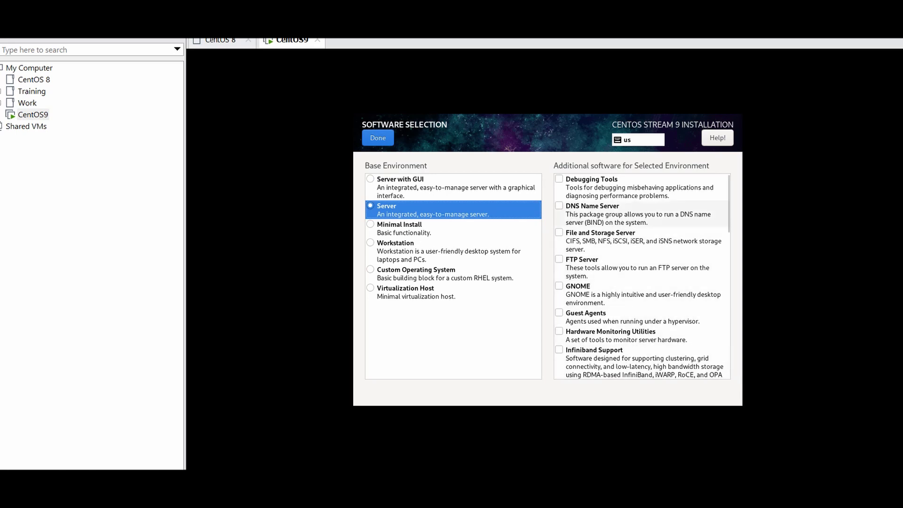
{"action": "scroll", "coordinate": [643, 276], "scroll_direction": "down", "scroll_amount": 3}
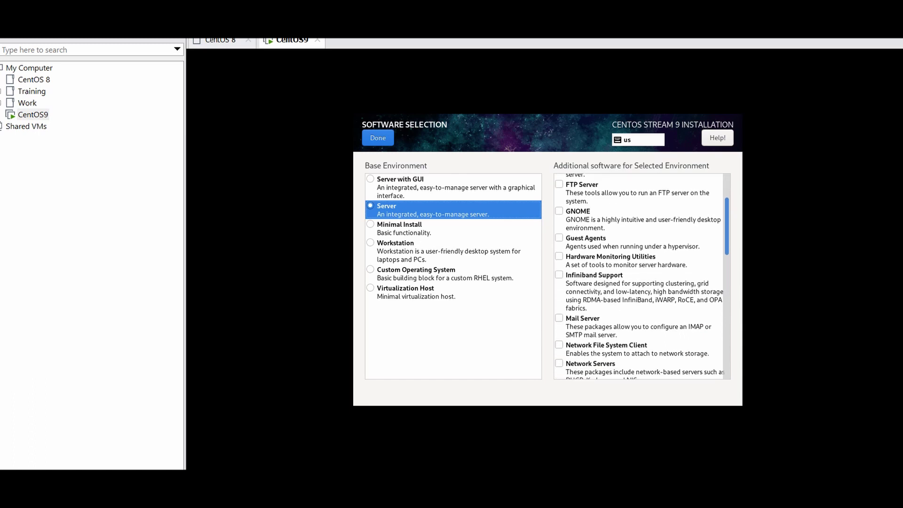
{"action": "scroll", "coordinate": [642, 277], "scroll_direction": "down", "scroll_amount": 3}
{"action": "scroll", "coordinate": [642, 276], "scroll_direction": "down", "scroll_amount": 1}
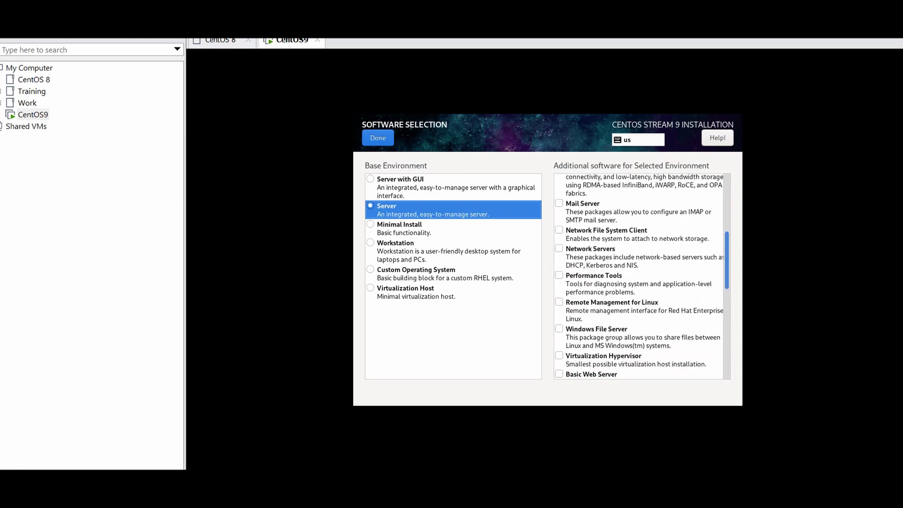
{"action": "scroll", "coordinate": [642, 276], "scroll_direction": "down", "scroll_amount": 5}
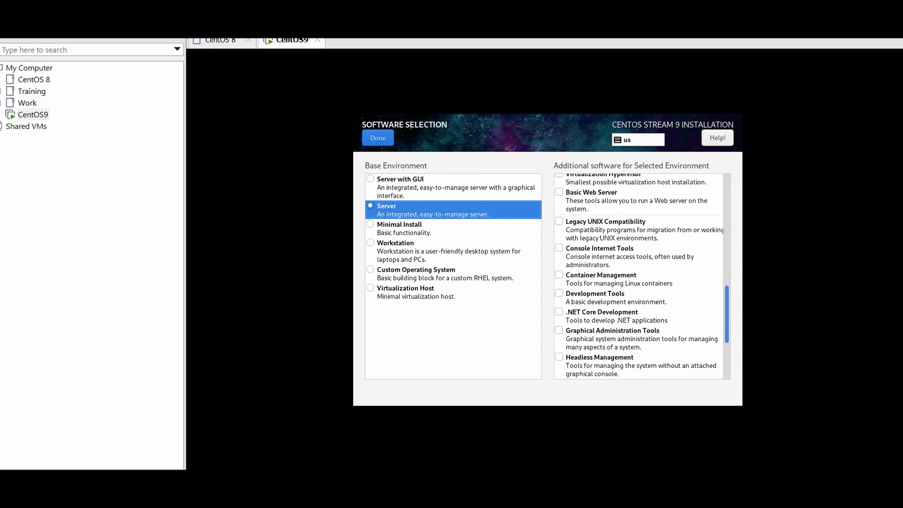
{"action": "scroll", "coordinate": [643, 254], "scroll_direction": "down", "scroll_amount": 1}
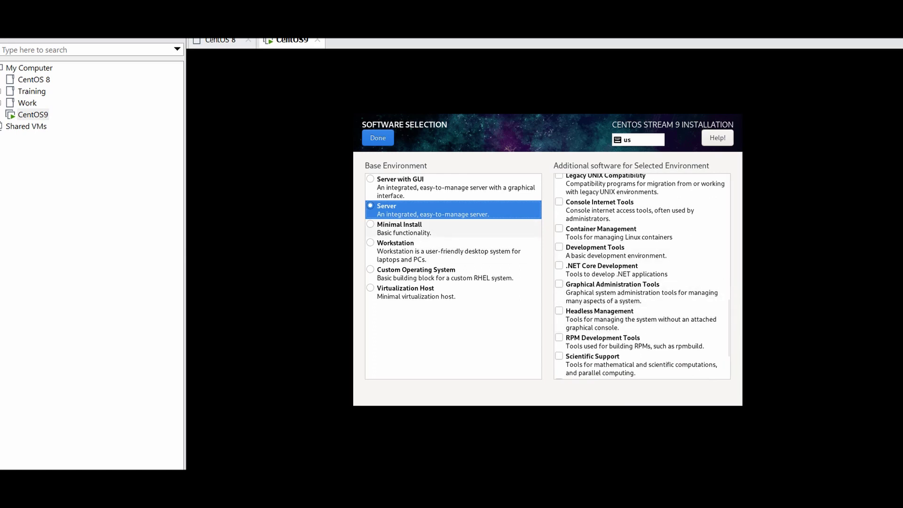
{"action": "left_click", "coordinate": [405, 229]}
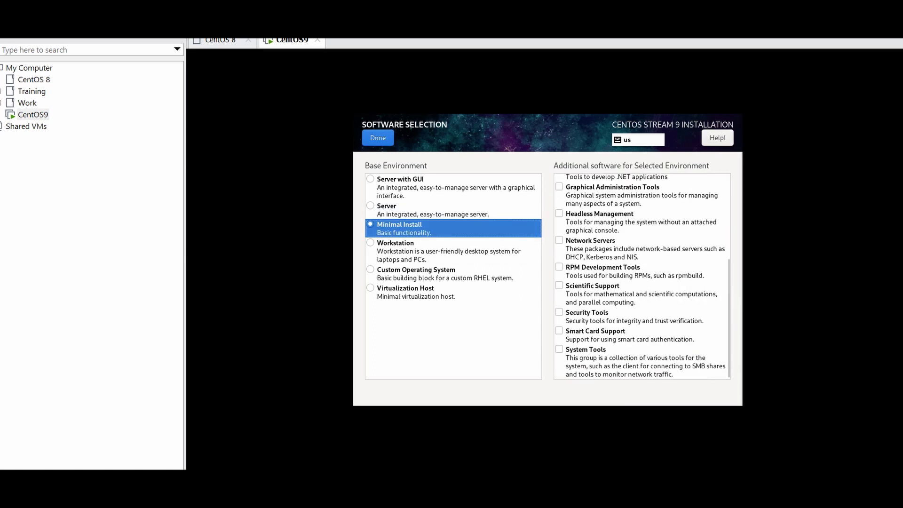
{"action": "scroll", "coordinate": [642, 277], "scroll_direction": "up", "scroll_amount": 5}
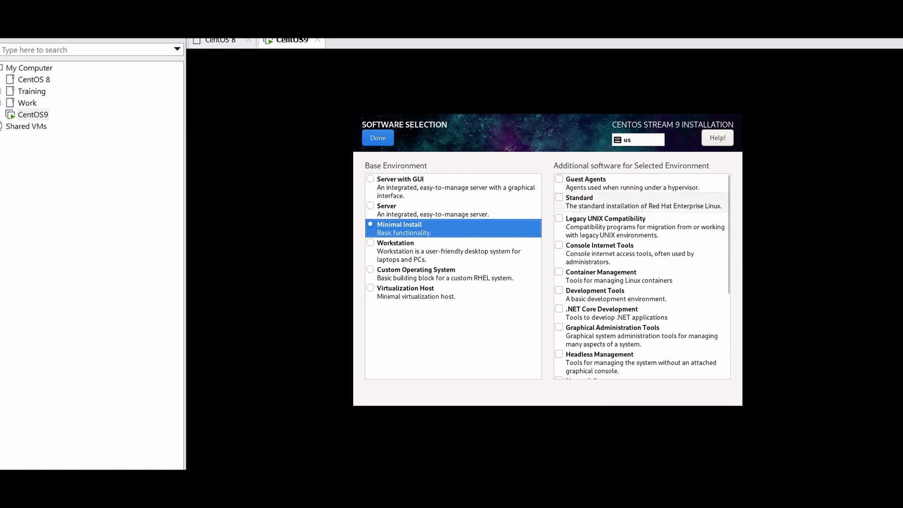
{"action": "left_click", "coordinate": [559, 198]}
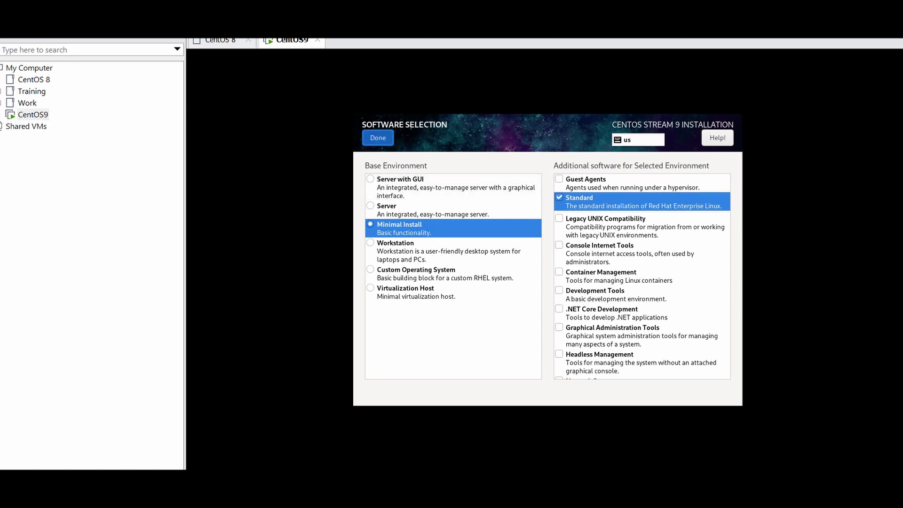
{"action": "left_click", "coordinate": [378, 137]}
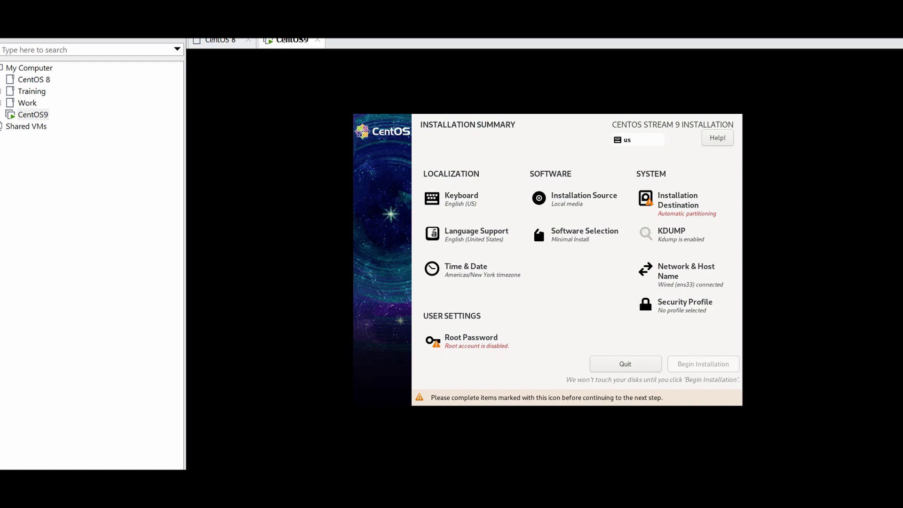
- Select the 60 GiB disk with Custom storage configuration and proceed to Manual Partitioning
{"action": "left_click", "coordinate": [678, 200]}
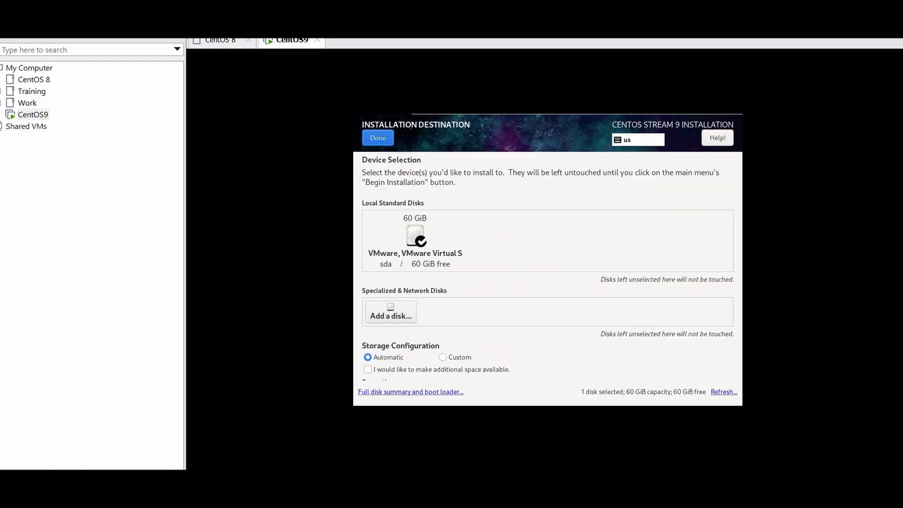
{"action": "left_click", "coordinate": [415, 235]}
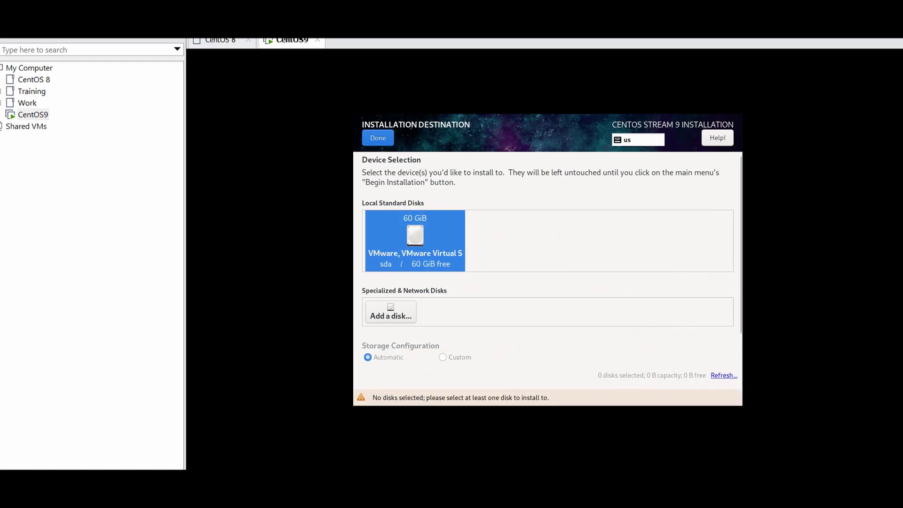
{"action": "left_click", "coordinate": [414, 235]}
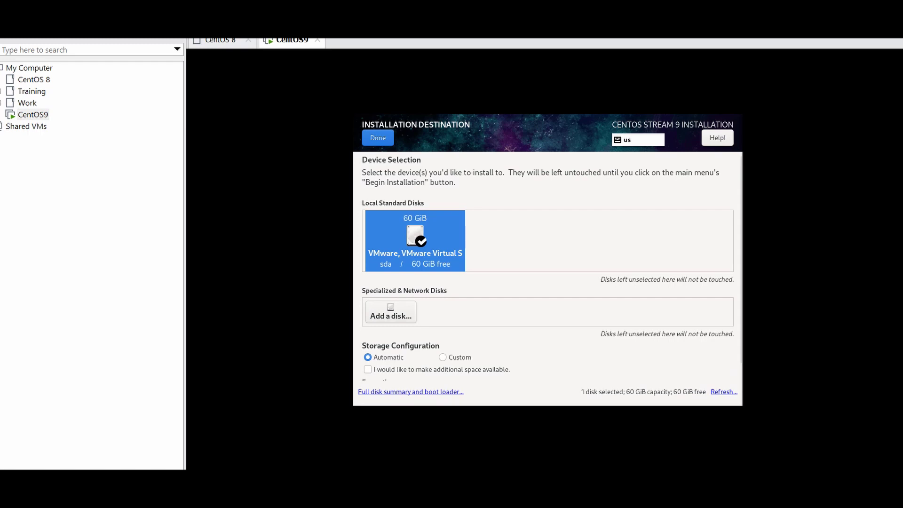
{"action": "scroll", "coordinate": [548, 267], "scroll_direction": "down", "scroll_amount": 1}
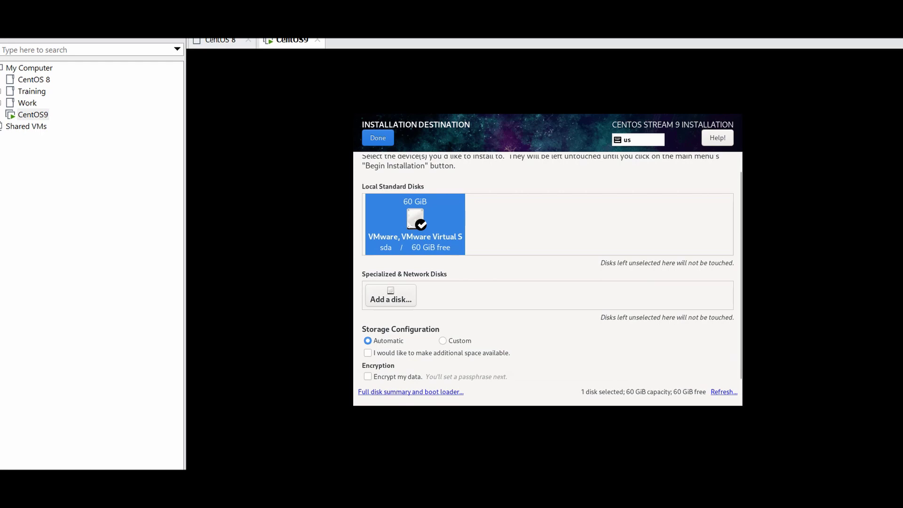
{"action": "left_click", "coordinate": [443, 340]}
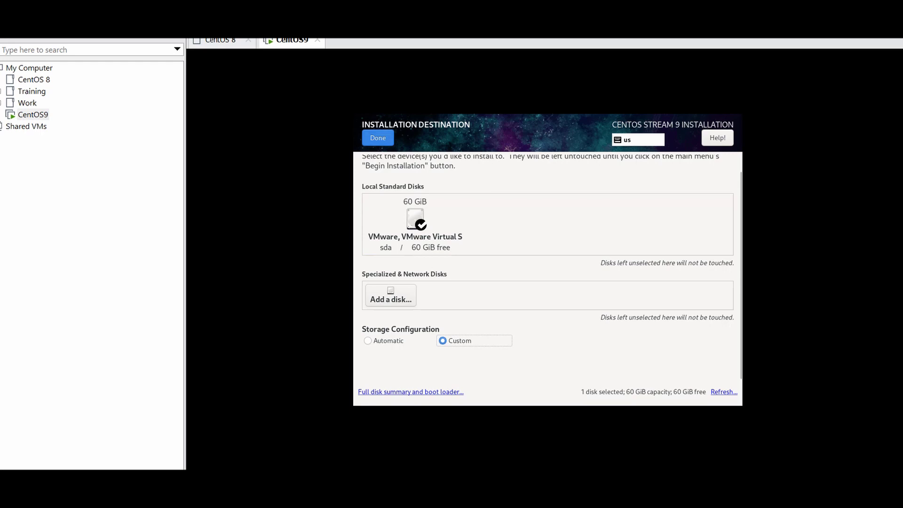
{"action": "left_click", "coordinate": [378, 137]}
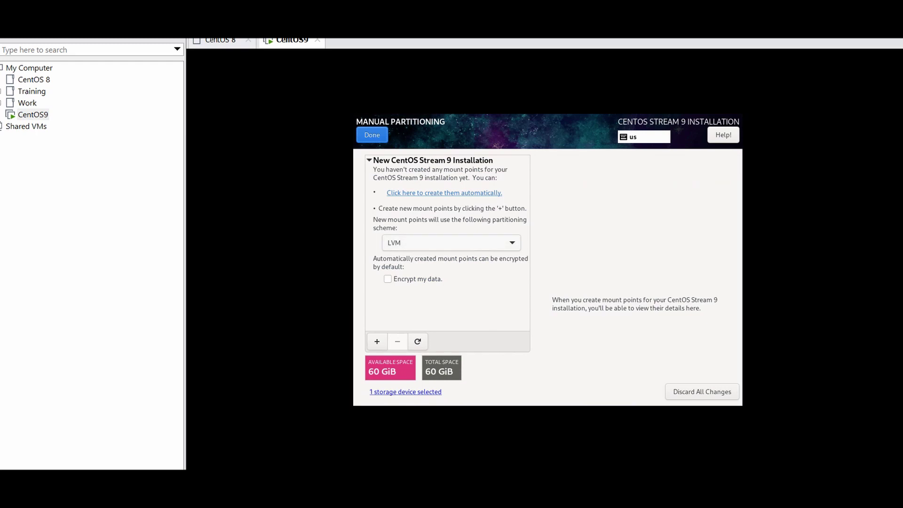
{"action": "left_click", "coordinate": [451, 243]}
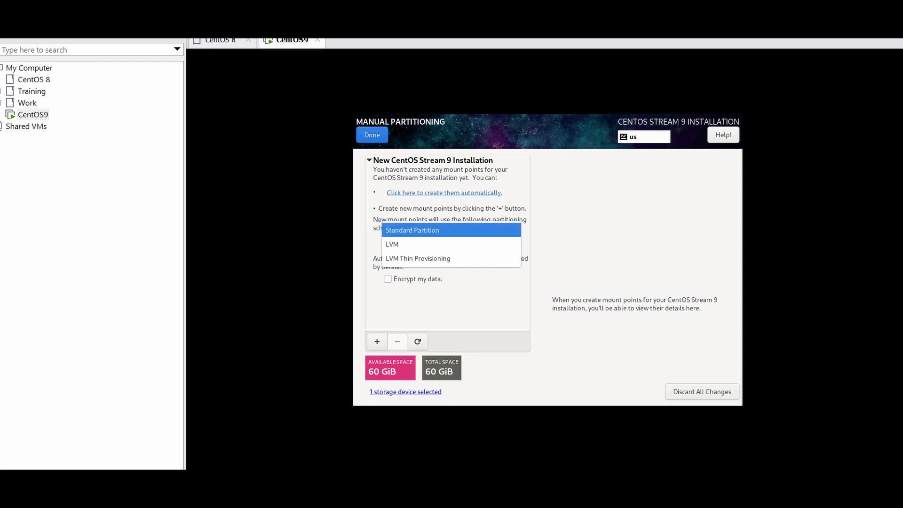
{"action": "key", "text": "Return"}
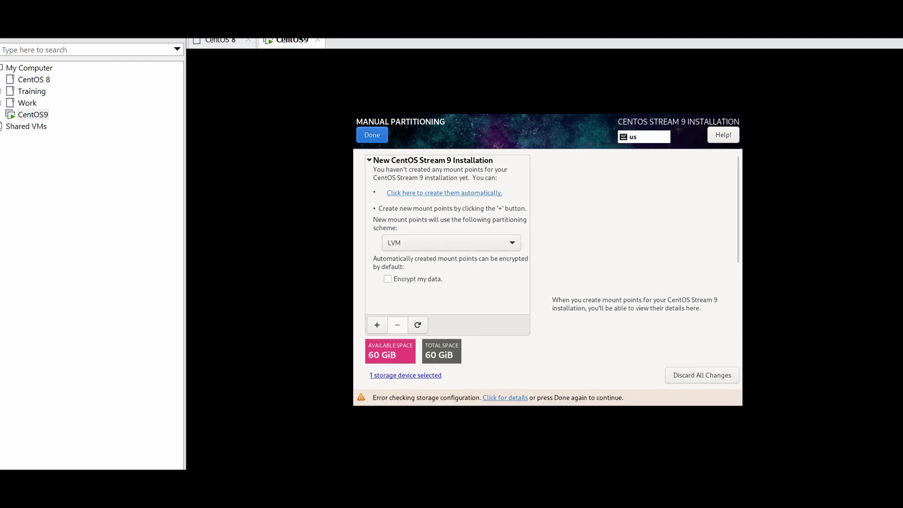
{"action": "left_click", "coordinate": [702, 375]}
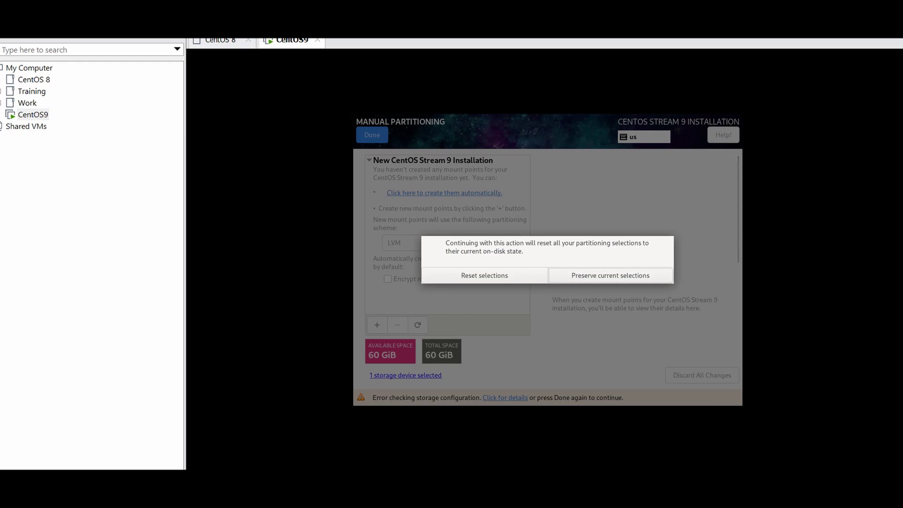
{"action": "left_click", "coordinate": [485, 275]}
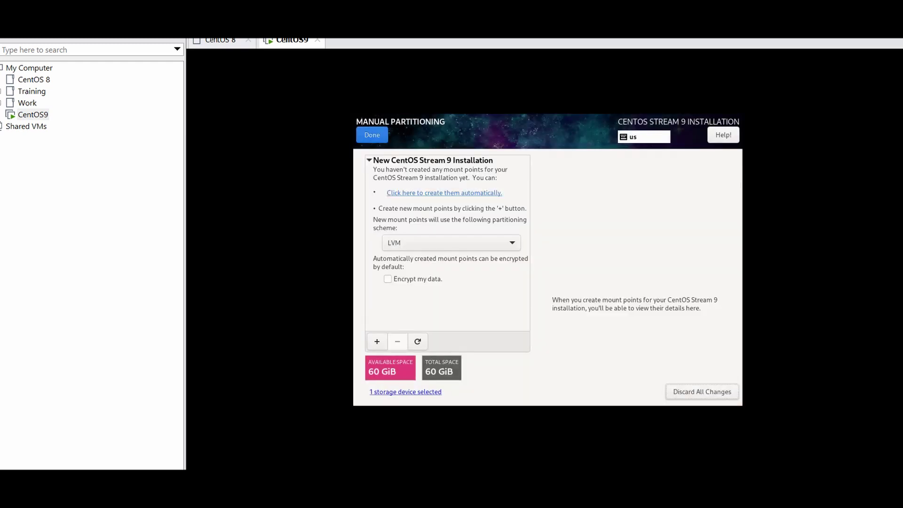
{"action": "left_click", "coordinate": [702, 391]}
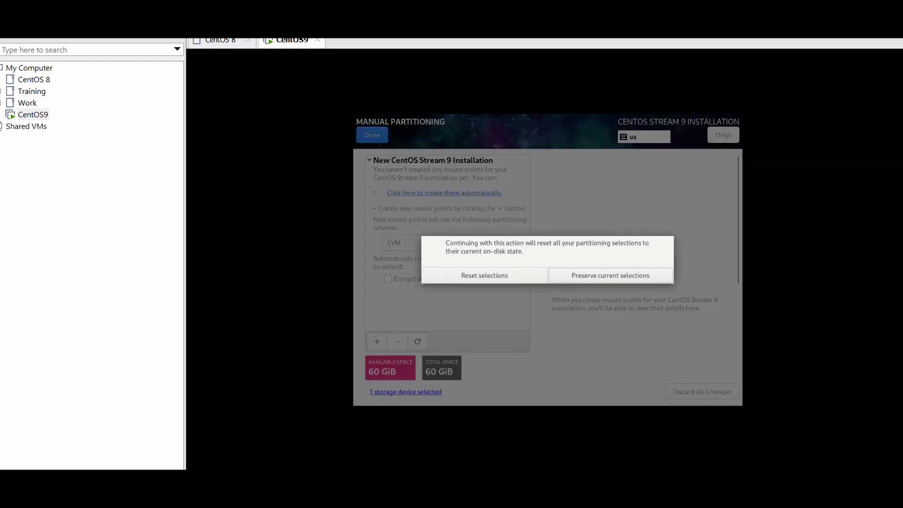
{"action": "left_click", "coordinate": [610, 275]}
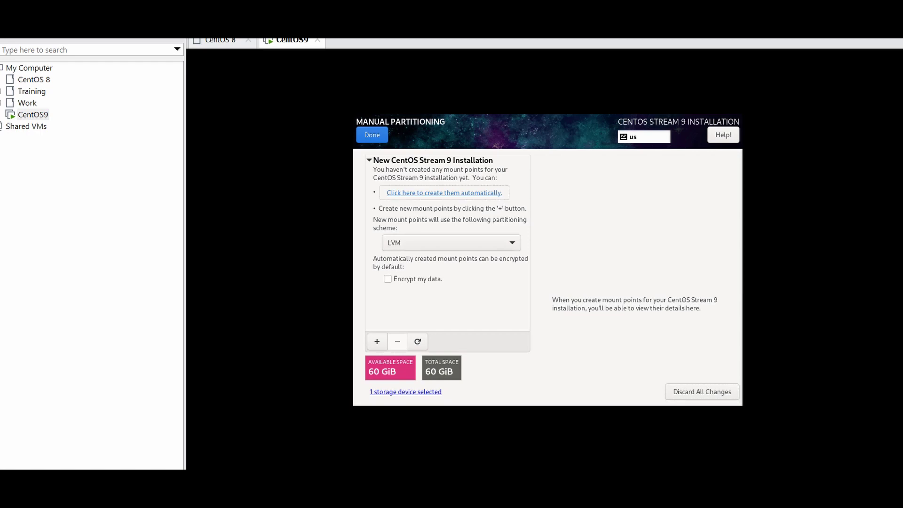
- Auto-generate the /home, /, /boot and swap partitions, then accept the Summary of Changes
{"action": "left_click", "coordinate": [444, 193]}
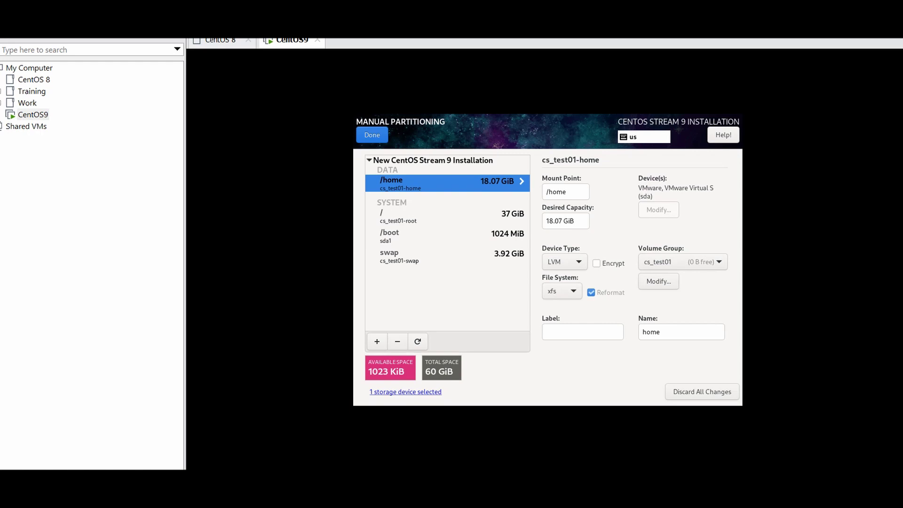
{"action": "left_click", "coordinate": [372, 135]}
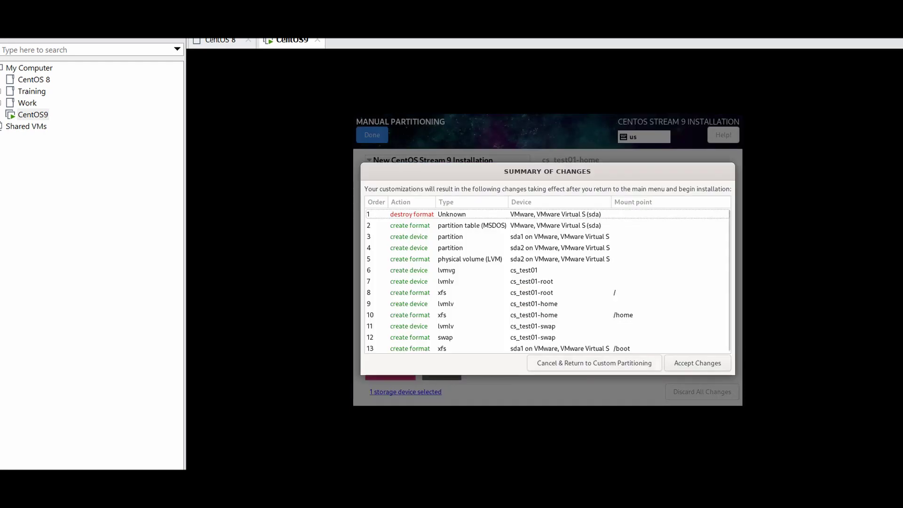
{"action": "left_click", "coordinate": [724, 367]}
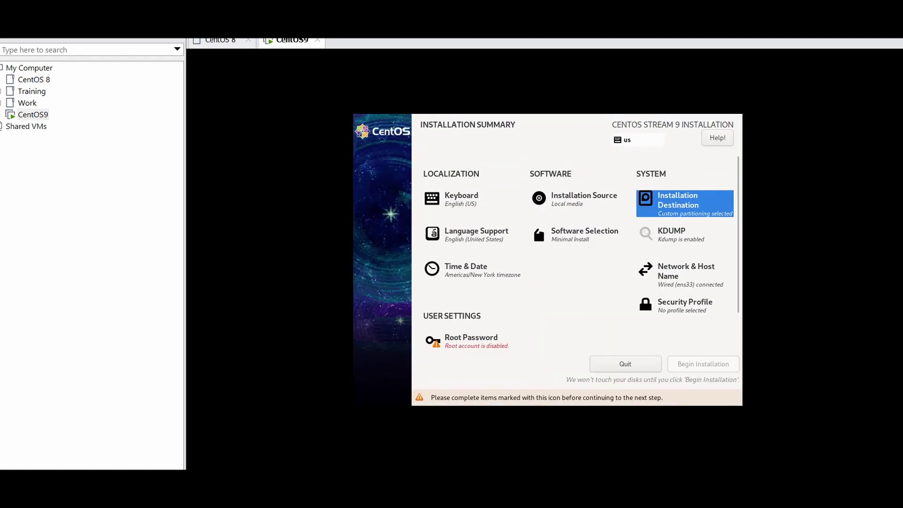
- Set Installation Destination storage configuration to Automatic partitioning and return to the summary
{"action": "key", "text": "Return"}
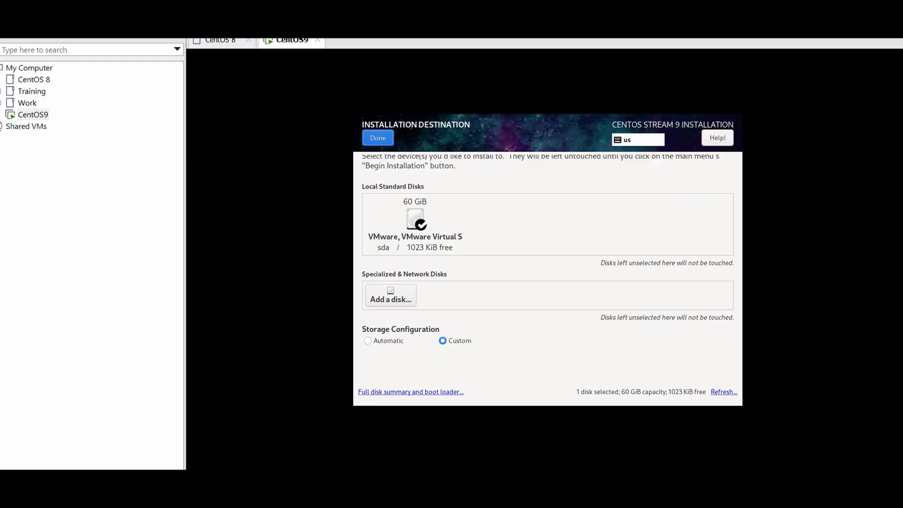
{"action": "left_click", "coordinate": [368, 340]}
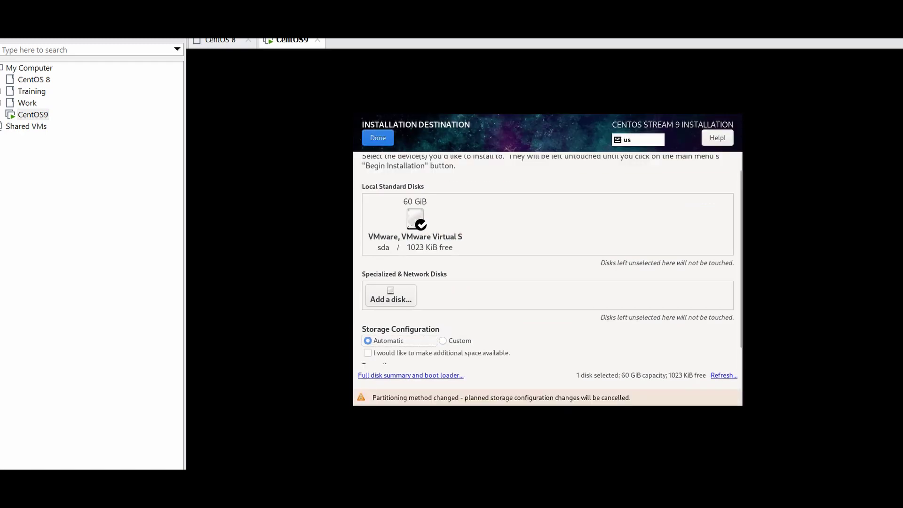
{"action": "scroll", "coordinate": [367, 341], "scroll_direction": "down", "scroll_amount": 1}
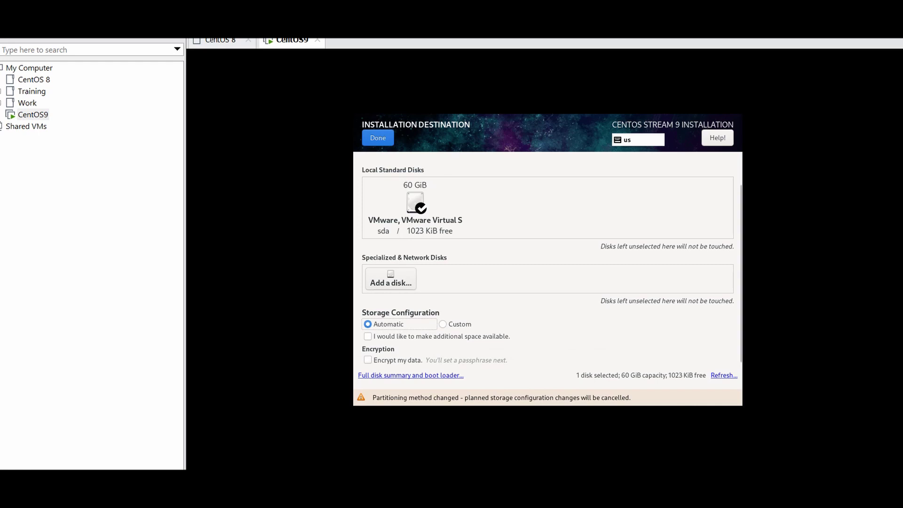
{"action": "left_click", "coordinate": [378, 137]}
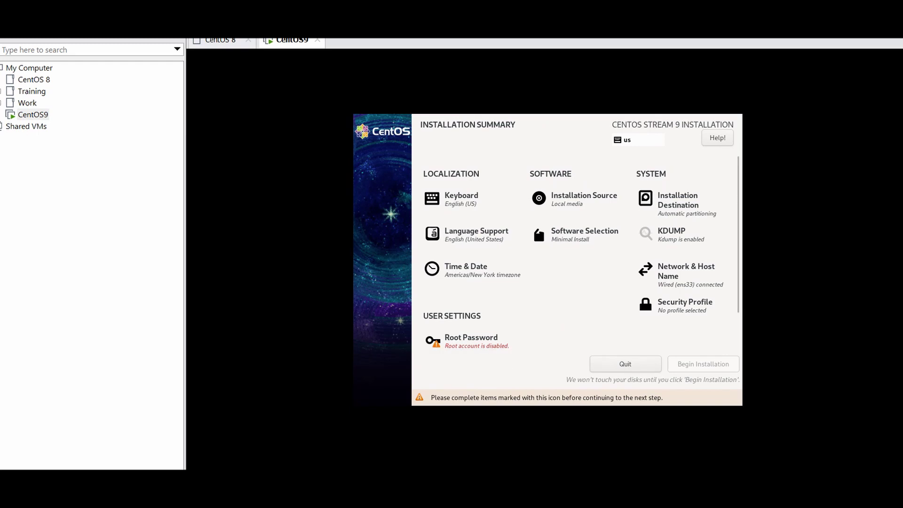
{"action": "scroll", "coordinate": [470, 338], "scroll_direction": "down", "scroll_amount": 3}
- Enter the root password twice and accept the Weak password warning
{"action": "left_click", "coordinate": [471, 238]}
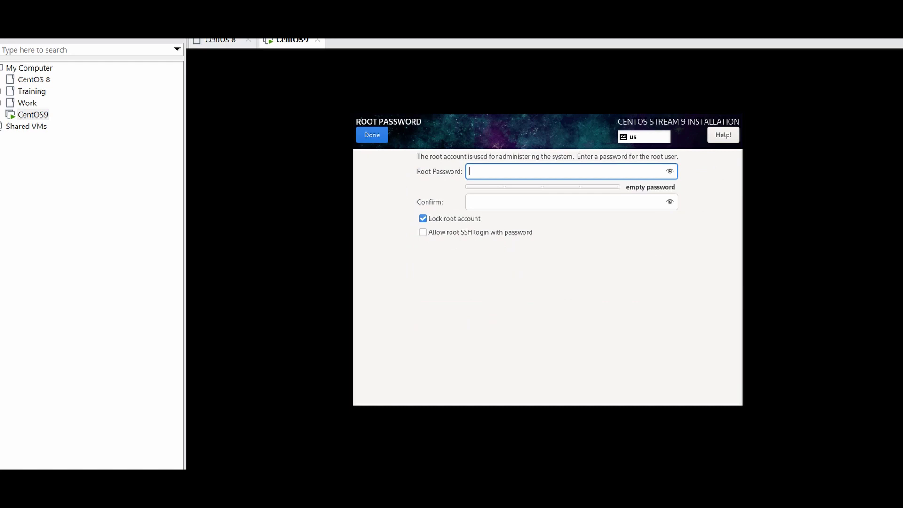
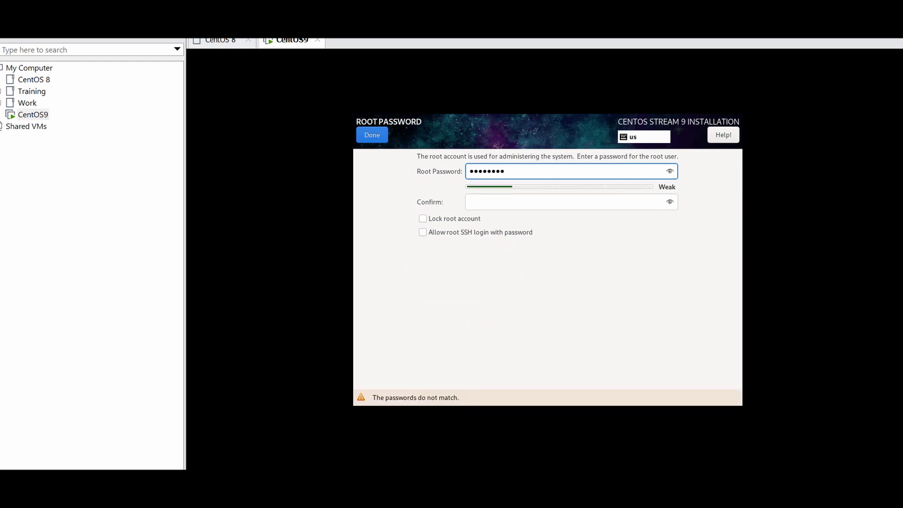
{"action": "left_click", "coordinate": [565, 202]}
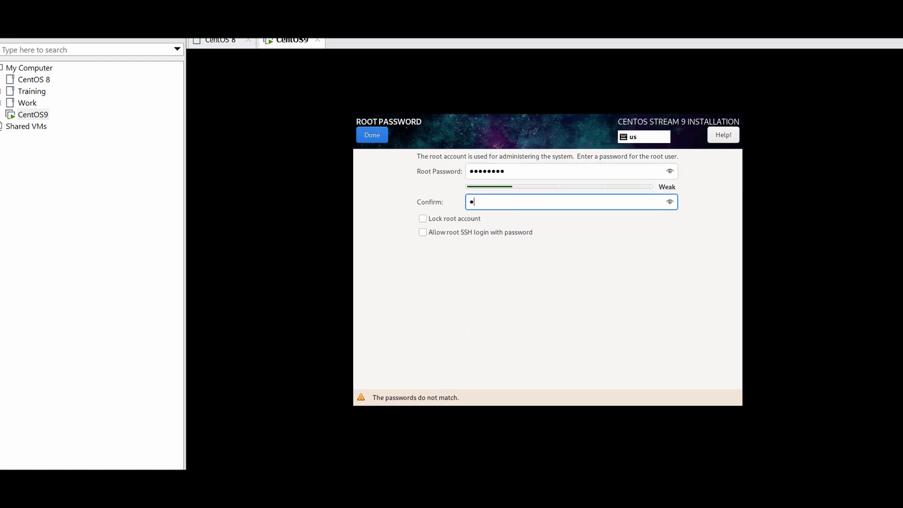
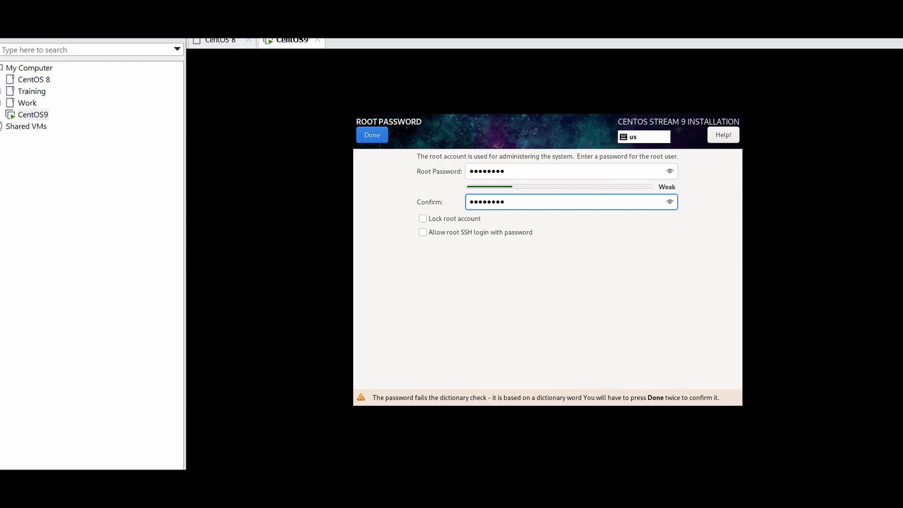
{"action": "left_click", "coordinate": [373, 135]}
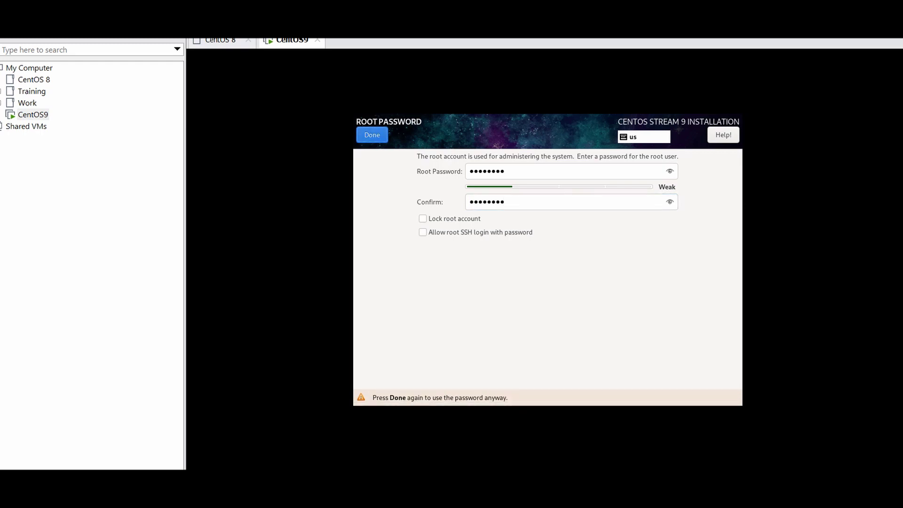
{"action": "key", "text": "Return"}
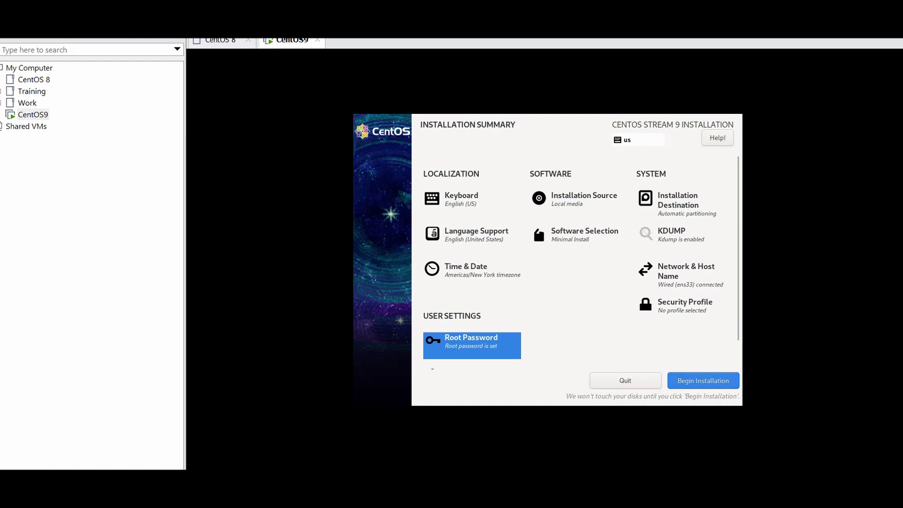
- Begin the CentOS installation and choose Reboot System once it reports Complete!
{"action": "left_click", "coordinate": [703, 380]}
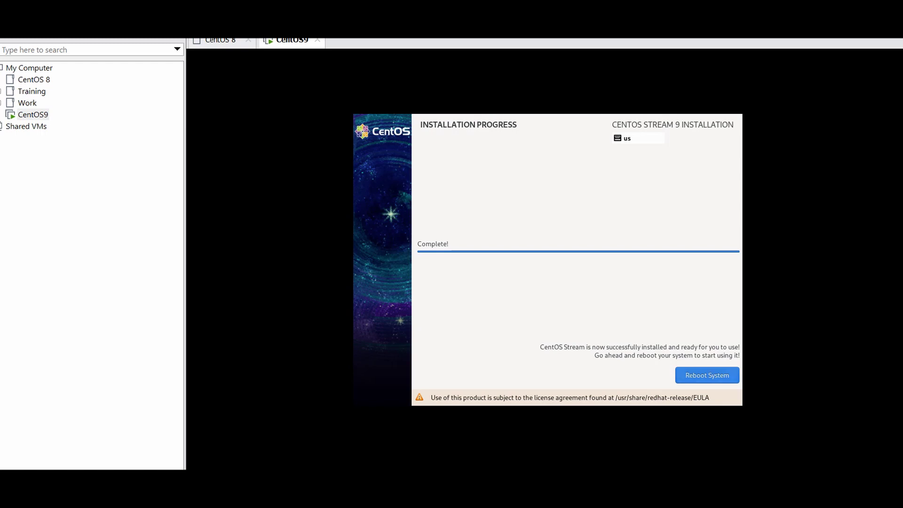
{"action": "left_click", "coordinate": [707, 375]}
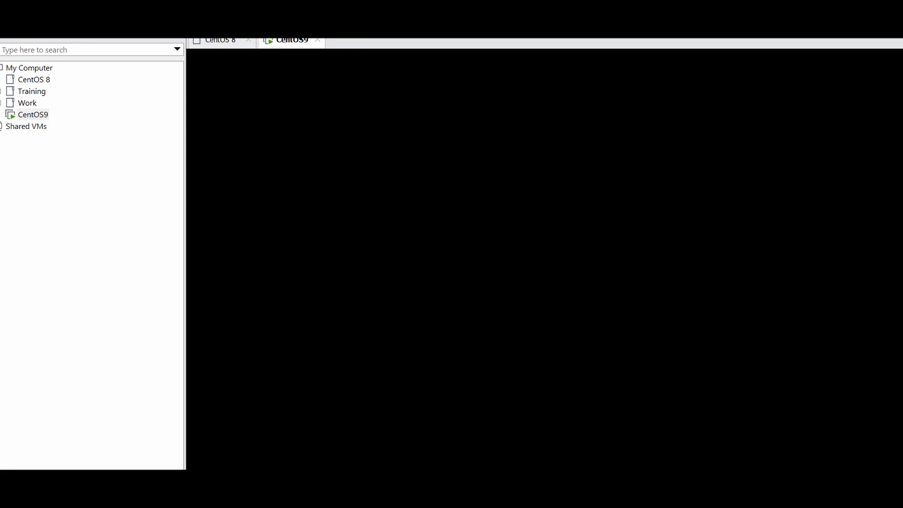
- Bring the host's running ping 192.168.1.200 -t window forward while the VM boots
{"action": "key", "text": "alt+Tab"}
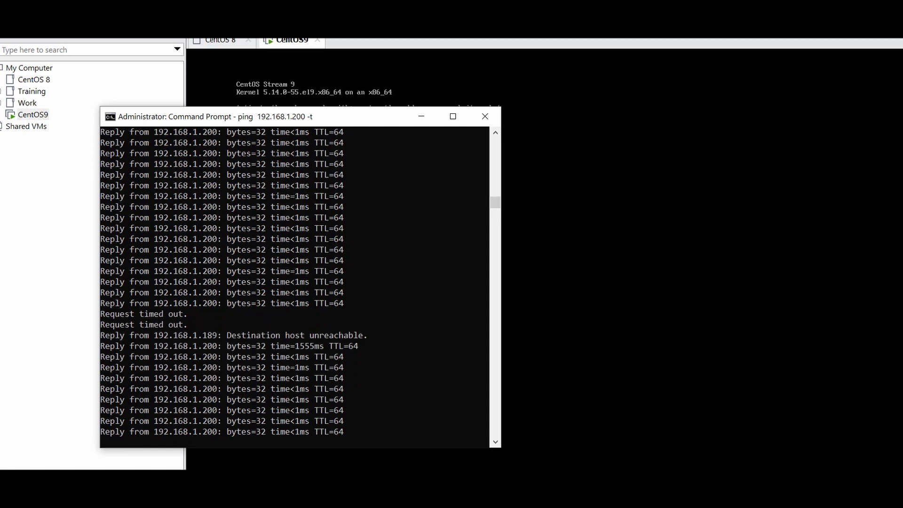
- Log into the guest console as root with its password and launch nmtui
{"action": "left_click", "coordinate": [421, 116]}
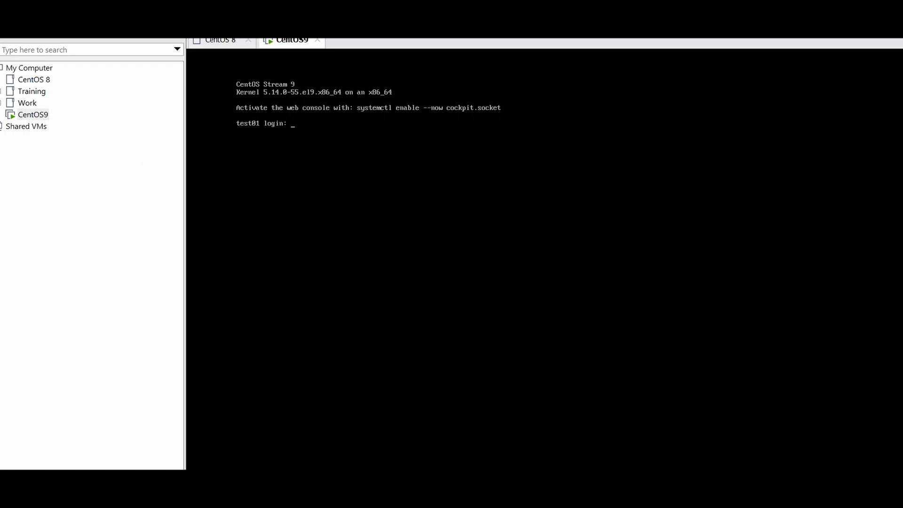
{"action": "type", "text": "root"}
{"action": "key", "text": "Return"}
{"action": "key", "text": "Return"}
{"action": "key", "text": "Return"}
{"action": "key", "text": "Return"}
{"action": "key", "text": "Return"}
{"action": "key", "text": "Return"}
{"action": "key", "text": "Return"}
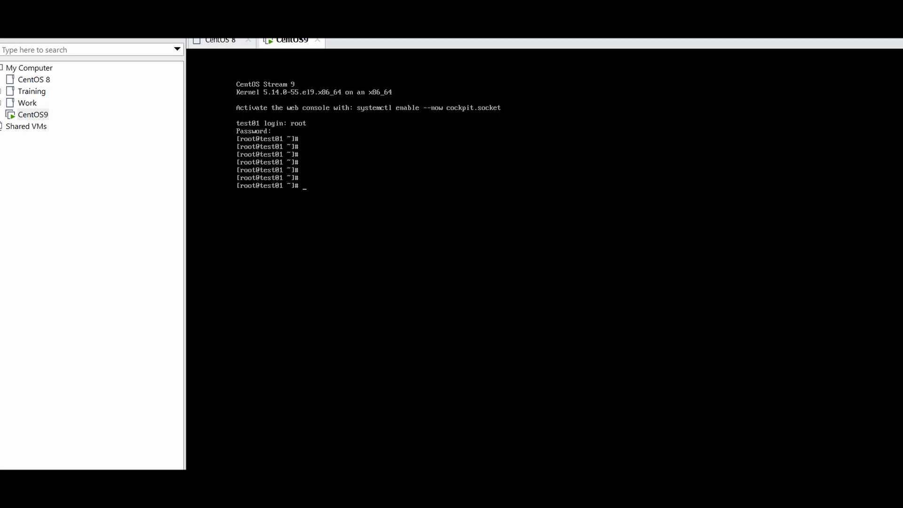
{"action": "type", "text": "nmtui"}
{"action": "key", "text": "Return"}
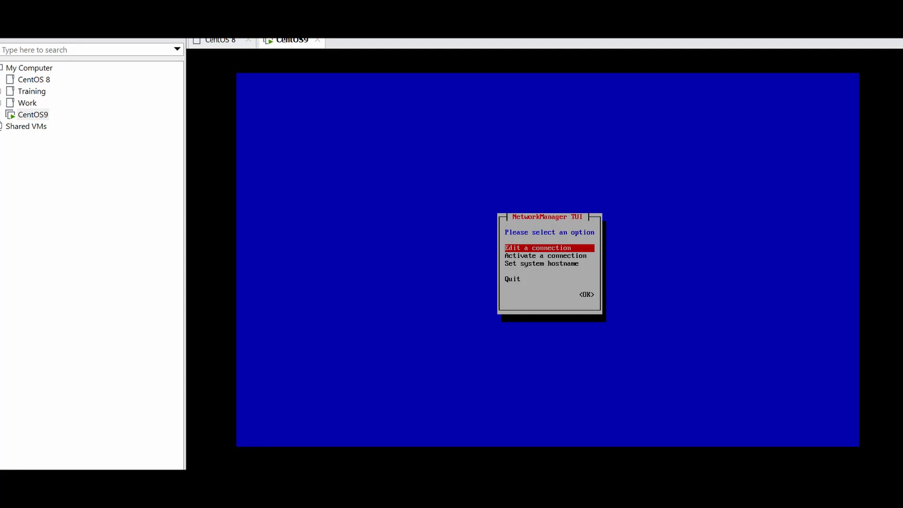
- Edit the ens33 connection's IPv4 address to 192.168.1.201/24 and save it
{"action": "key", "text": "Return"}
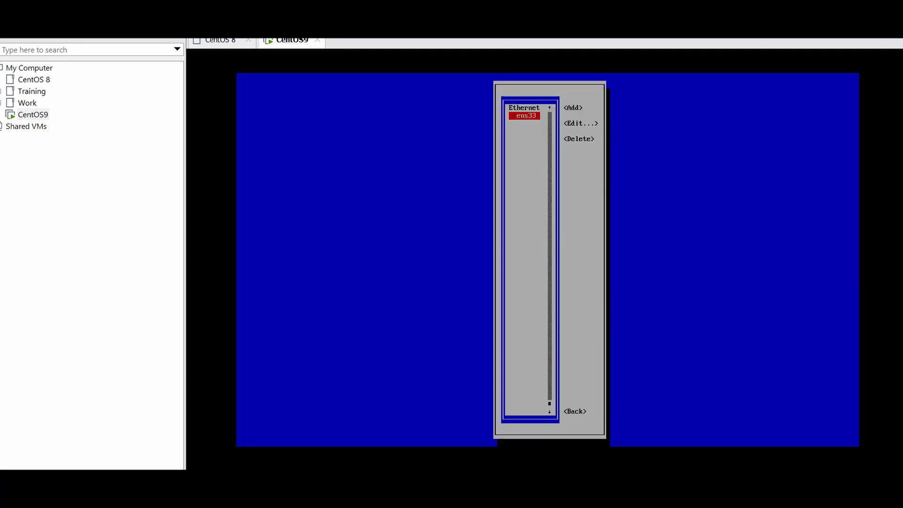
{"action": "key", "text": "Tab"}
{"action": "key", "text": "Tab"}
{"action": "key", "text": "Return"}
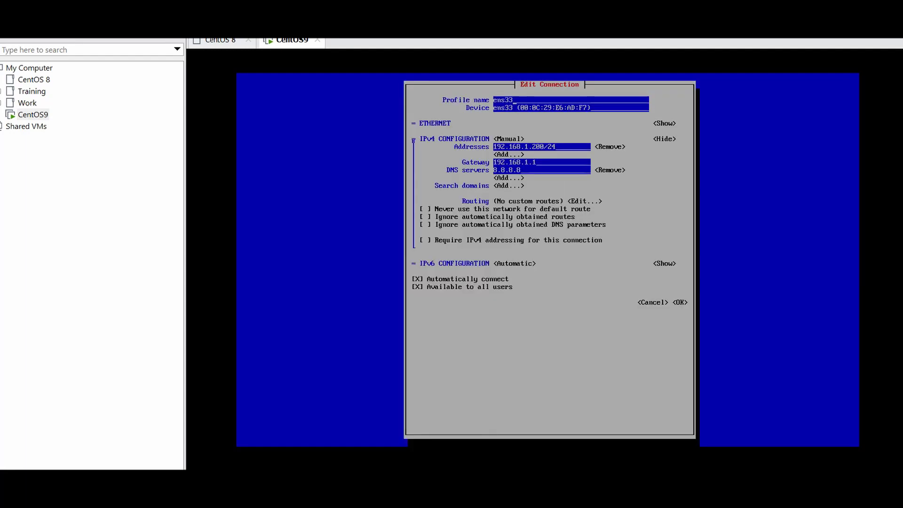
{"action": "key", "text": "Tab"}
{"action": "key", "text": "Tab"}
{"action": "key", "text": "Tab"}
{"action": "key", "text": "Tab"}
{"action": "key", "text": "Tab"}
{"action": "key", "text": "shift+Tab"}
{"action": "type", "text": "1"}
{"action": "key", "text": "Tab"}
{"action": "key", "text": "Tab"}
{"action": "key", "text": "Tab"}
{"action": "key", "text": "Tab"}
{"action": "key", "text": "Tab"}
{"action": "key", "text": "Tab"}
{"action": "key", "text": "Tab"}
{"action": "key", "text": "Tab"}
{"action": "key", "text": "Tab"}
{"action": "key", "text": "Tab"}
{"action": "key", "text": "Tab"}
{"action": "key", "text": "Tab"}
{"action": "key", "text": "Tab"}
{"action": "key", "text": "Tab"}
{"action": "key", "text": "Tab"}
{"action": "key", "text": "Tab"}
{"action": "key", "text": "Tab"}
{"action": "key", "text": "Tab"}
{"action": "key", "text": "Return"}
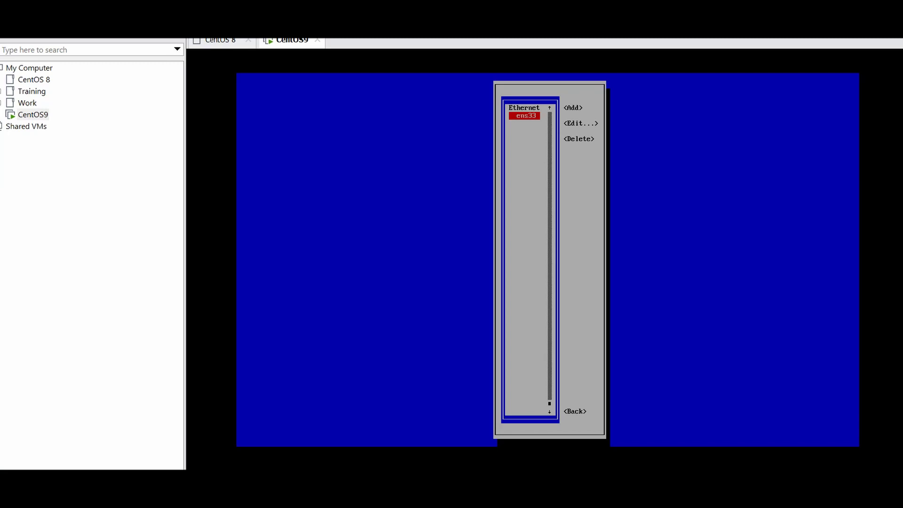
{"action": "key", "text": "Tab"}
{"action": "key", "text": "Tab"}
{"action": "key", "text": "Tab"}
{"action": "key", "text": "Tab"}
{"action": "key", "text": "Return"}
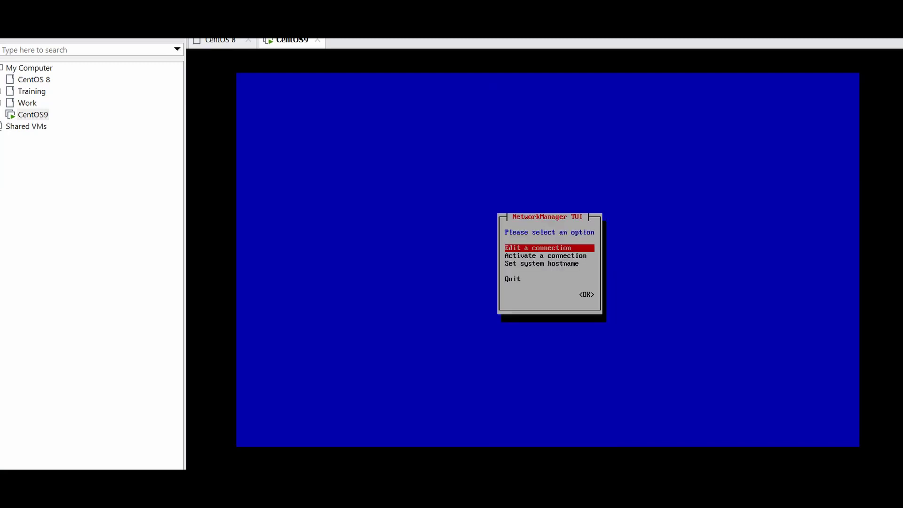
- Deactivate and reactivate ens33 in nmtui to apply the new address
{"action": "key", "text": "alt+Tab"}
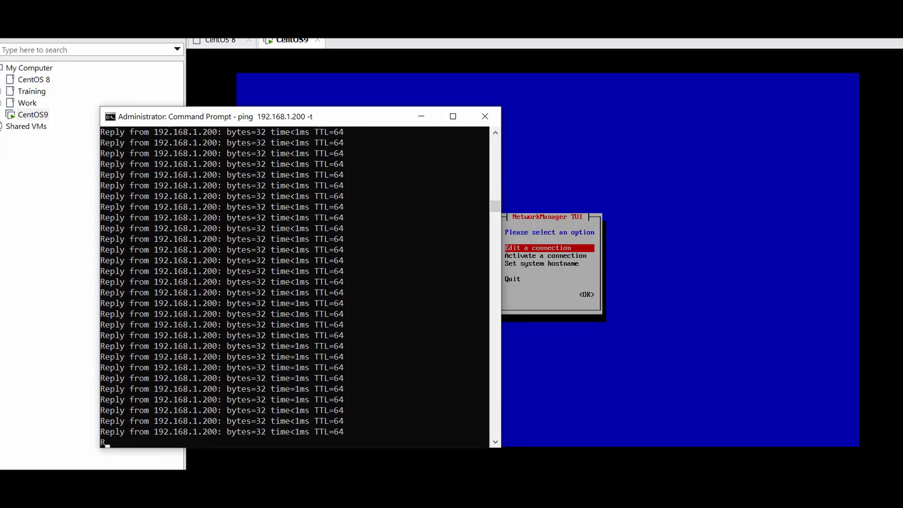
{"action": "key", "text": "alt+Tab"}
{"action": "key", "text": "Down"}
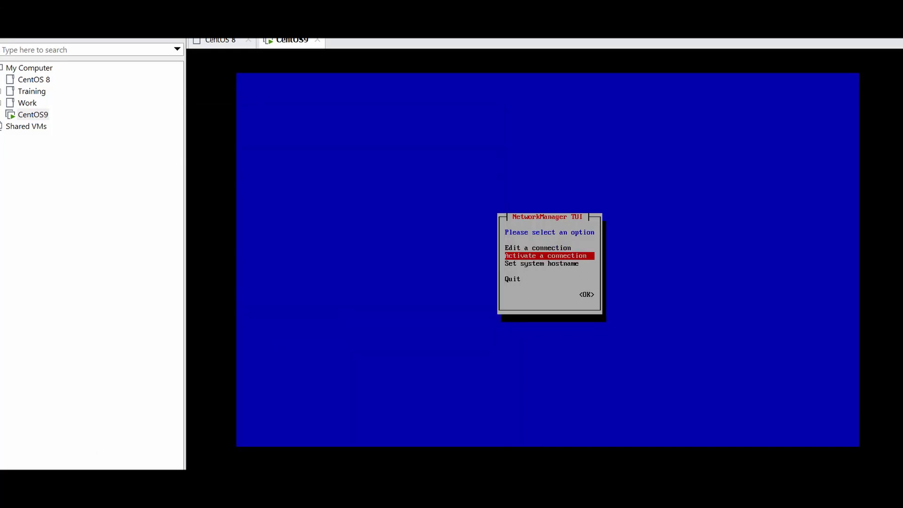
{"action": "key", "text": "Return"}
{"action": "key", "text": "Tab"}
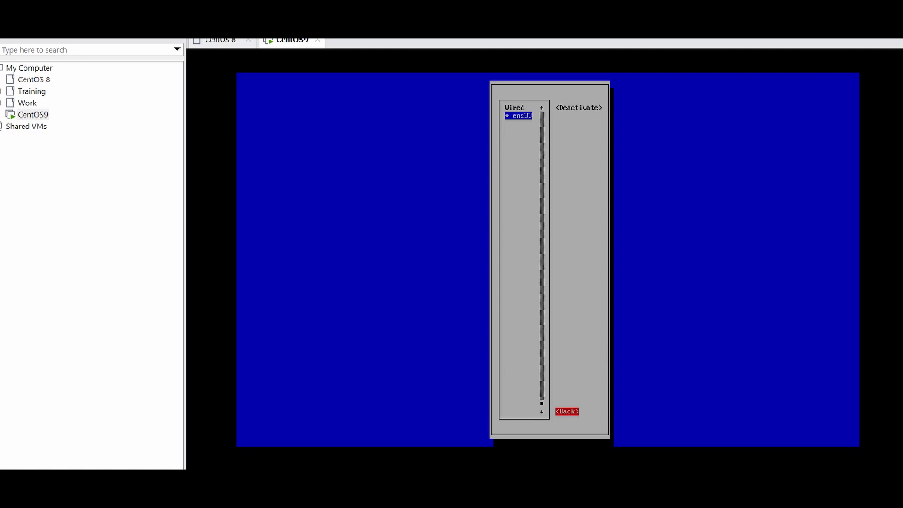
{"action": "key", "text": "Up"}
{"action": "key", "text": "Return"}
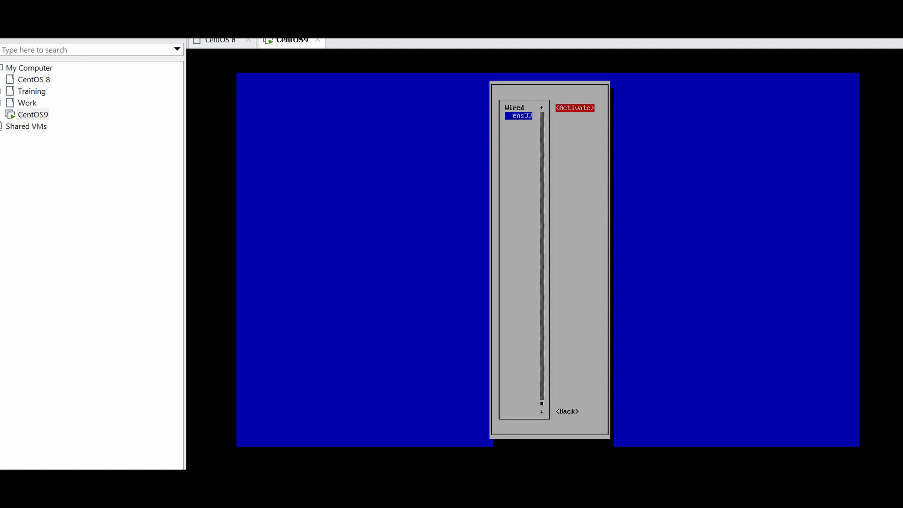
{"action": "key", "text": "Return"}
{"action": "key", "text": "Down"}
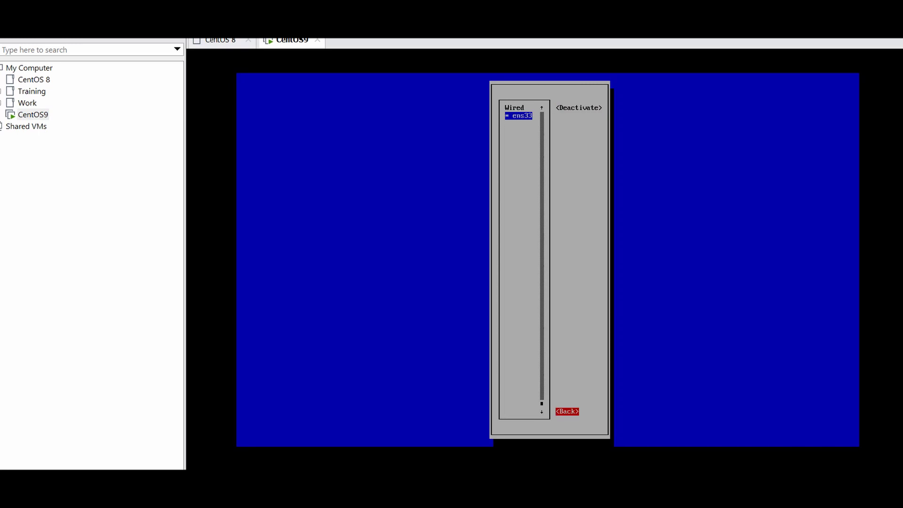
{"action": "key", "text": "Return"}
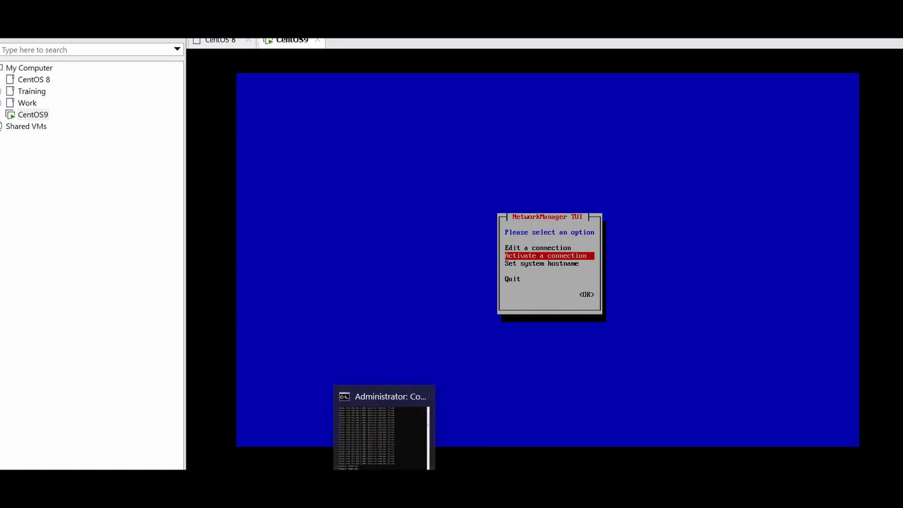
- Stop the ping to 192.168.1.200 and start a continuous ping to 192.168.1.201 -t
{"action": "left_click", "coordinate": [381, 430]}
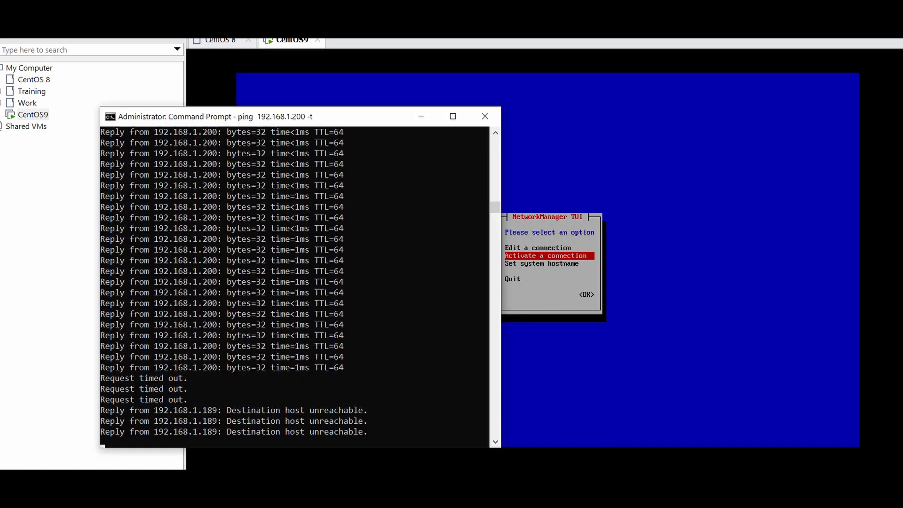
{"action": "left_click", "coordinate": [199, 336]}
{"action": "key", "text": "ctrl+c"}
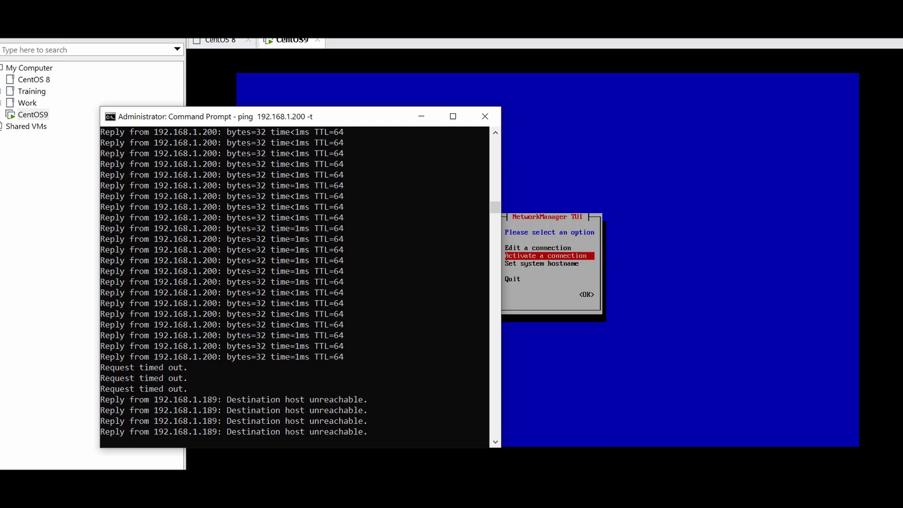
{"action": "key", "text": "ctrl+c"}
{"action": "key", "text": "Up"}
{"action": "key", "text": "Left"}
{"action": "key", "text": "Left"}
{"action": "key", "text": "Left"}
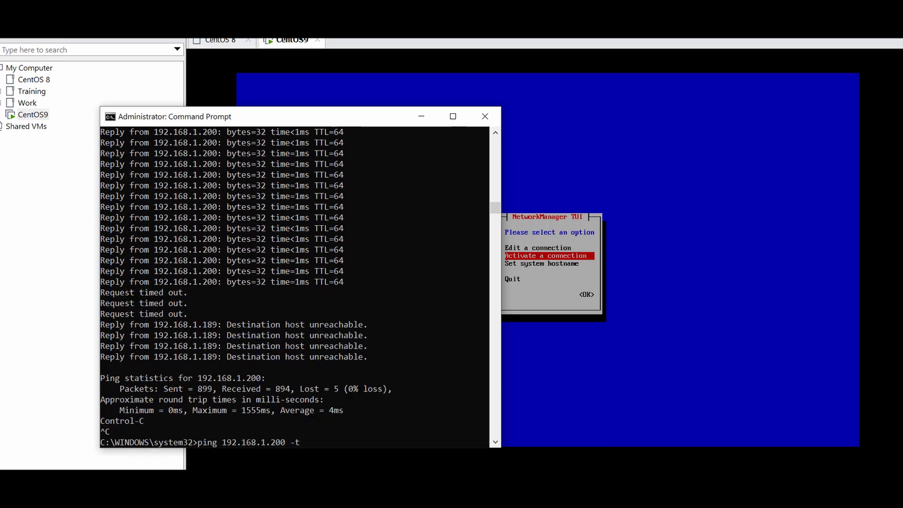
{"action": "key", "text": "BackSpace"}
{"action": "type", "text": "1"}
{"action": "key", "text": "Return"}
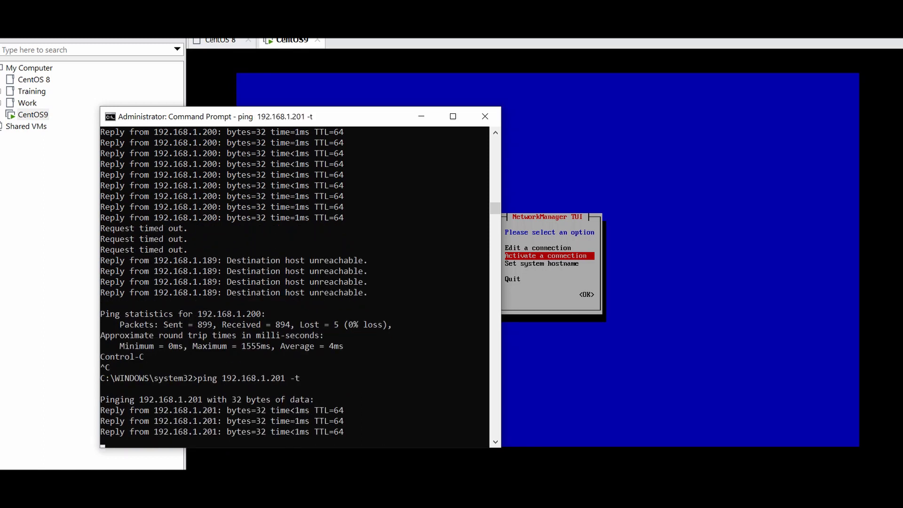
{"action": "key", "text": "alt+Tab"}
{"action": "key", "text": "Down"}
{"action": "key", "text": "Down"}
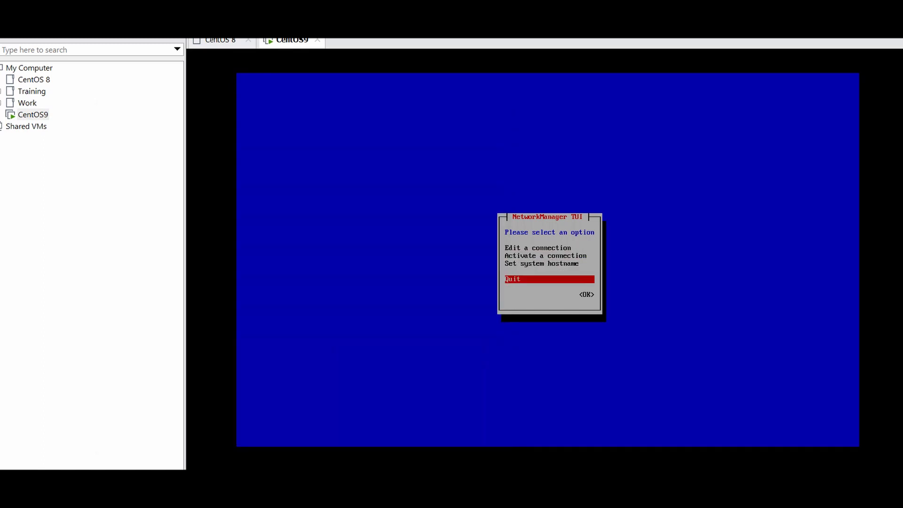
- Quit nmtui and run clear to leave a single root prompt
{"action": "key", "text": "Return"}
{"action": "key", "text": "Return"}
{"action": "key", "text": "Return"}
{"action": "key", "text": "Return"}
{"action": "key", "text": "Return"}
{"action": "key", "text": "Return"}
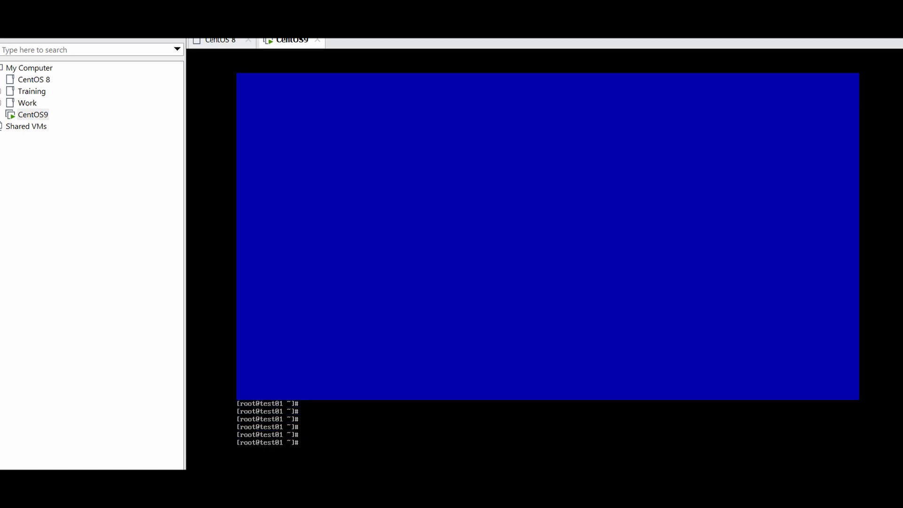
{"action": "type", "text": "clear"}
{"action": "key", "text": "Return"}
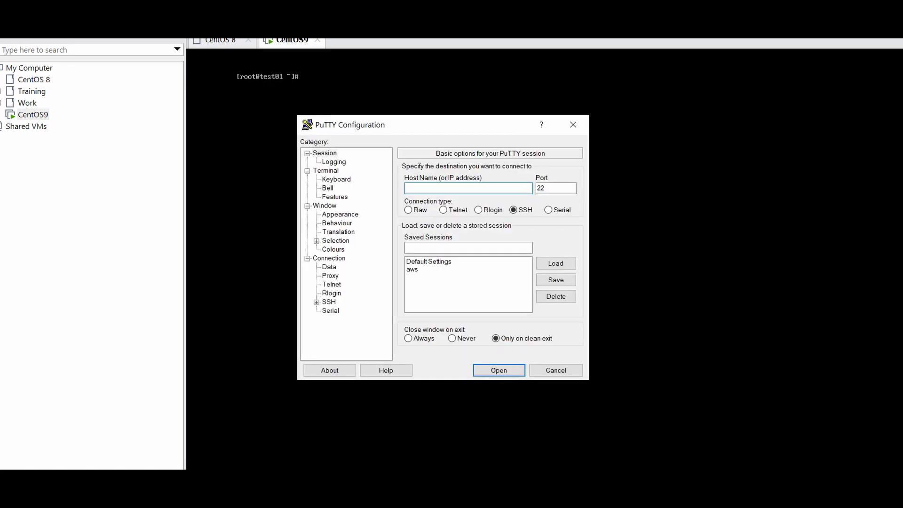
- Open a PuTTY SSH session to 192.168.1.201 and trust its host key
{"action": "type", "text": "10.10."}
{"action": "key", "text": "BackSpace"}
{"action": "key", "text": "BackSpace"}
{"action": "key", "text": "BackSpace"}
{"action": "key", "text": "BackSpace"}
{"action": "key", "text": "BackSpace"}
{"action": "key", "text": "BackSpace"}
{"action": "type", "text": "192.168.1.201"}
{"action": "key", "text": "Return"}
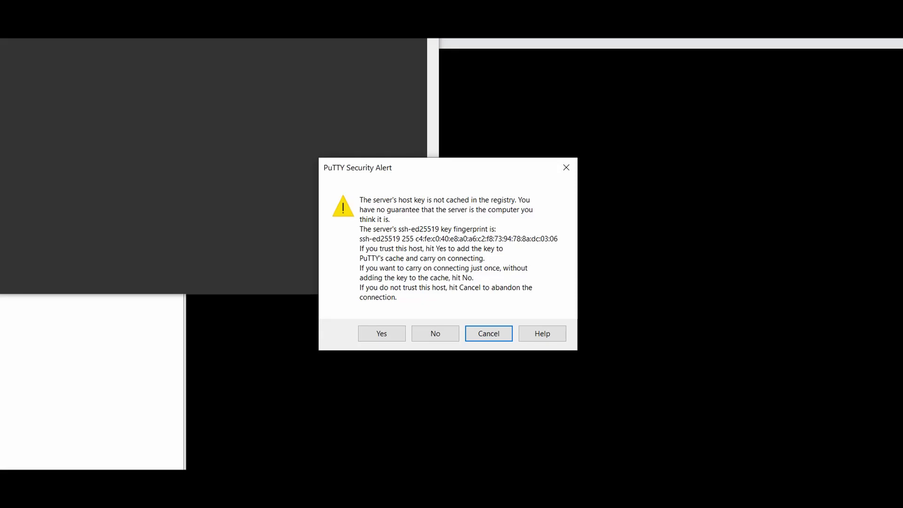
{"action": "key", "text": "y"}
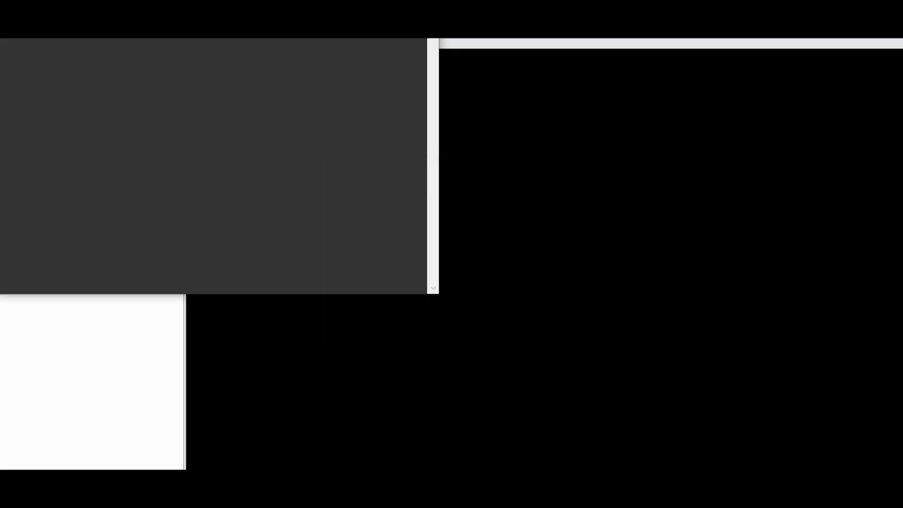
- Attempt to log in as root, then close the session after Access denied
{"action": "left_click_drag", "start_coordinate": [151, 31], "coordinate": [365, 128]}
{"action": "type", "text": "root"}
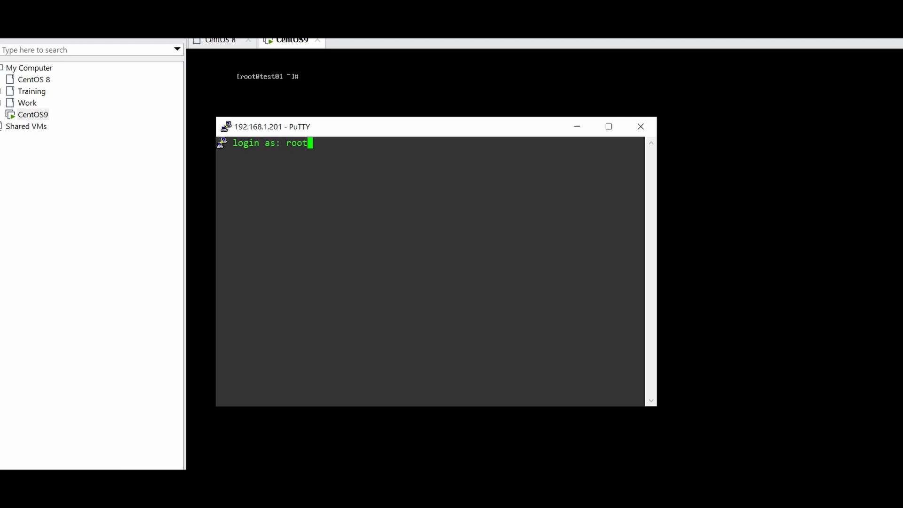
{"action": "key", "text": "Return"}
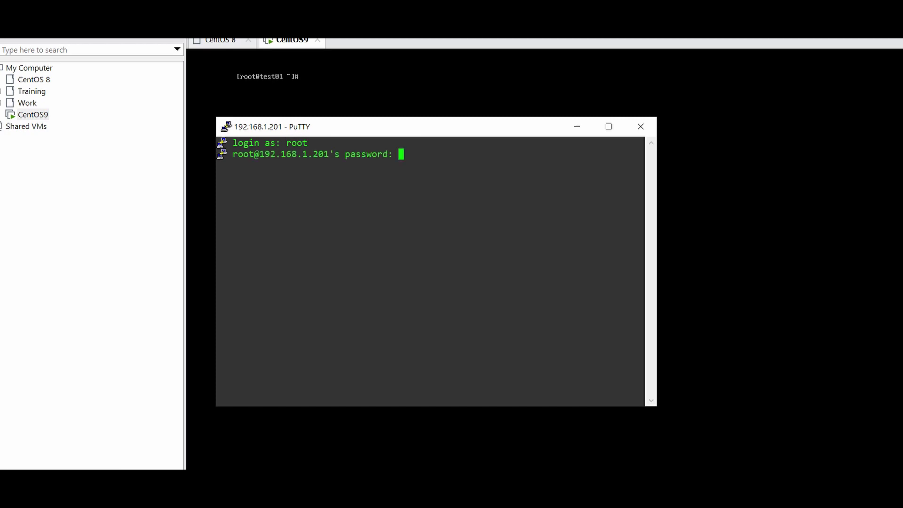
{"action": "key", "text": "Return"}
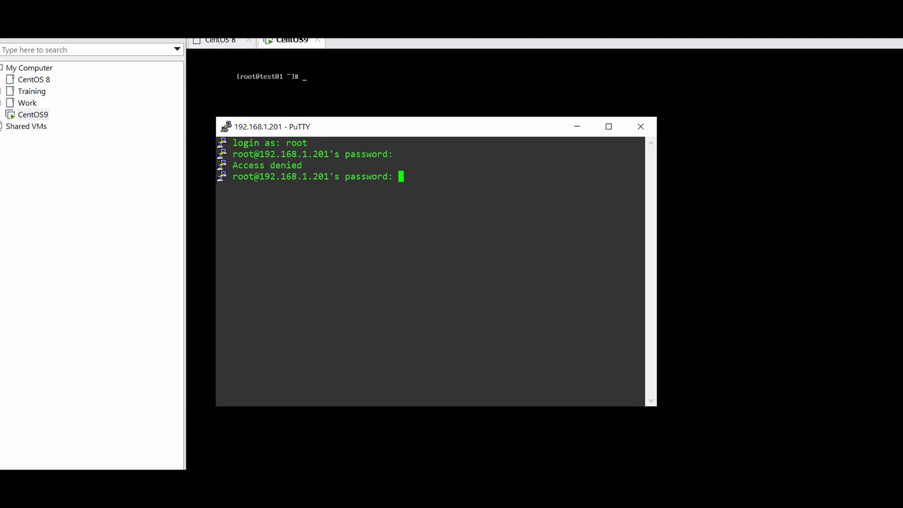
{"action": "key", "text": "Return"}
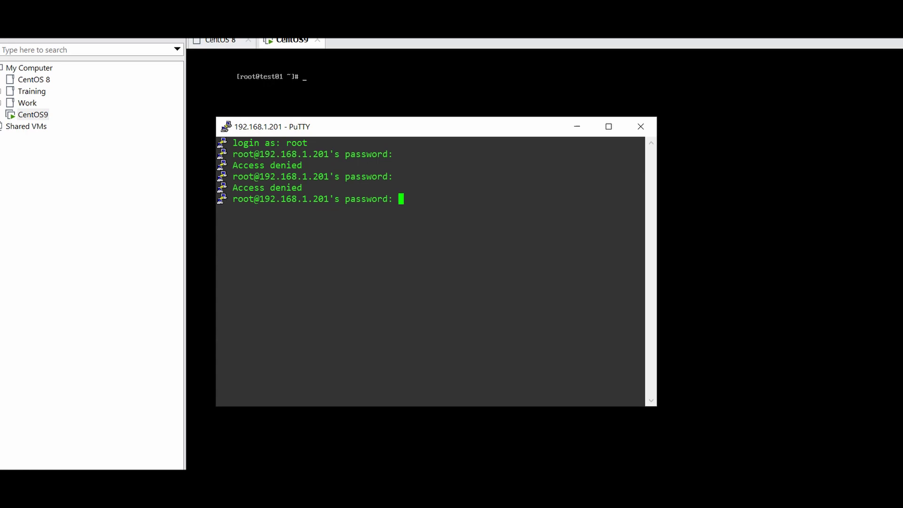
{"action": "key", "text": "alt+F4"}
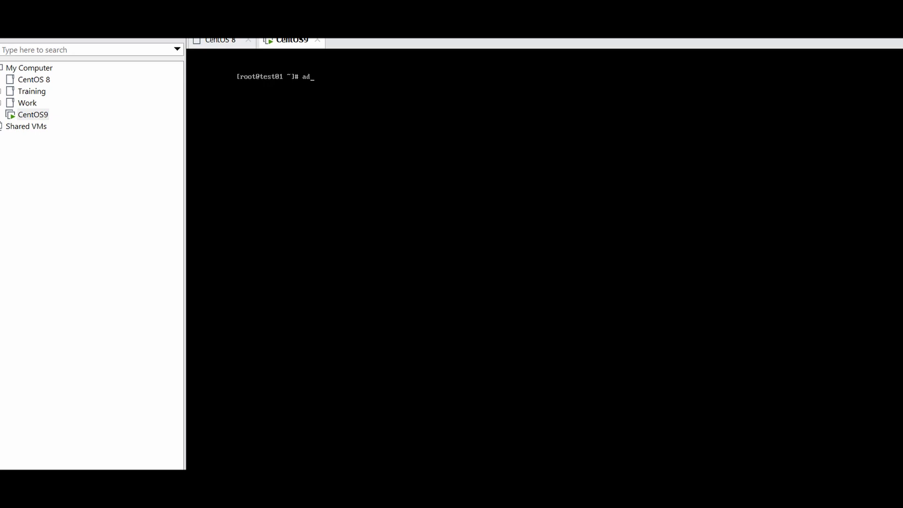
- Create the admin user with adduser admin and set its password using passwd admin
{"action": "type", "text": "user admin"}
{"action": "key", "text": "Return"}
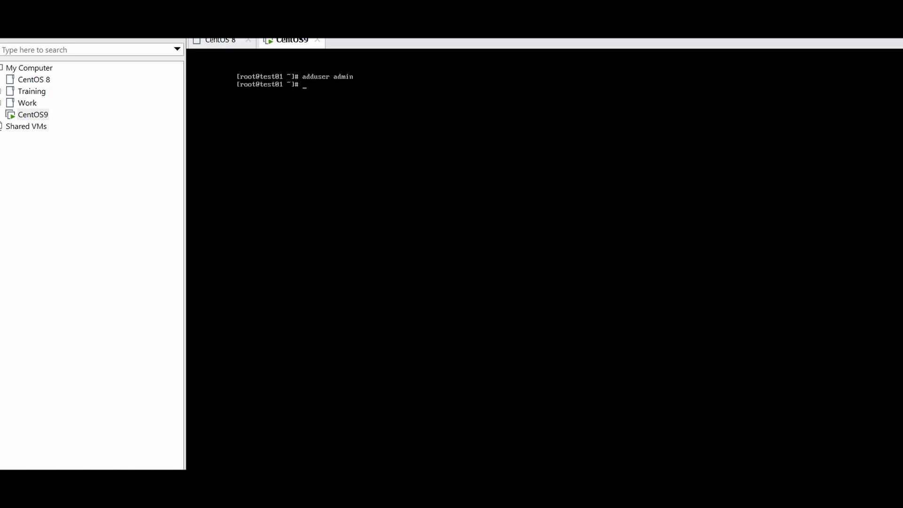
{"action": "type", "text": "passwd admin"}
{"action": "key", "text": "Return"}
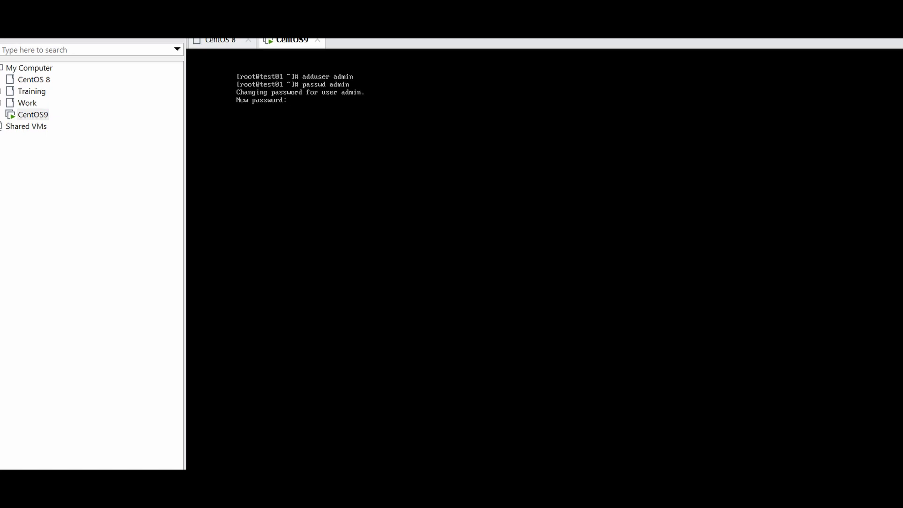
{"action": "key", "text": "Return"}
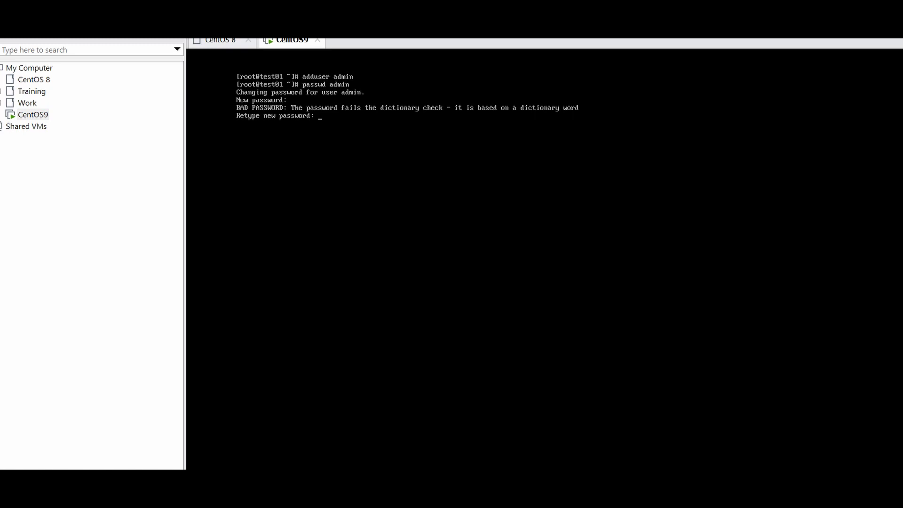
{"action": "key", "text": "Return"}
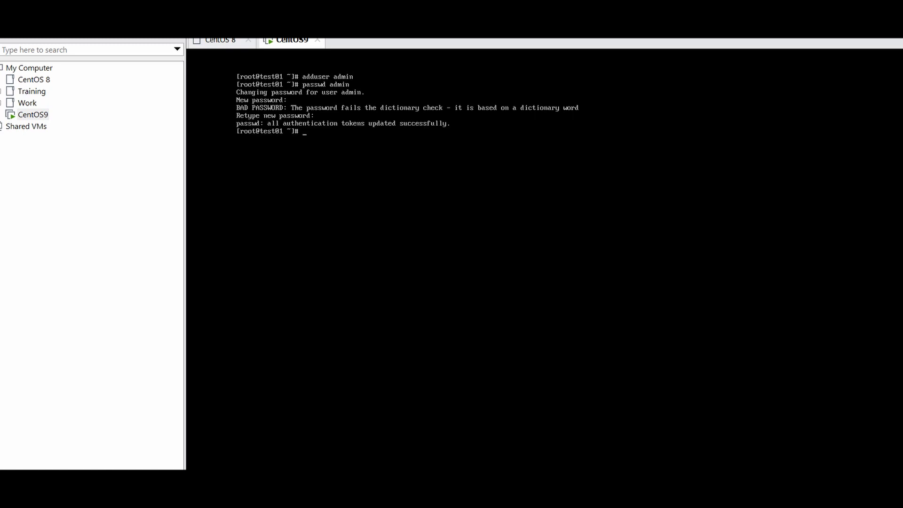
{"action": "key", "text": "Return"}
{"action": "key", "text": "Return"}
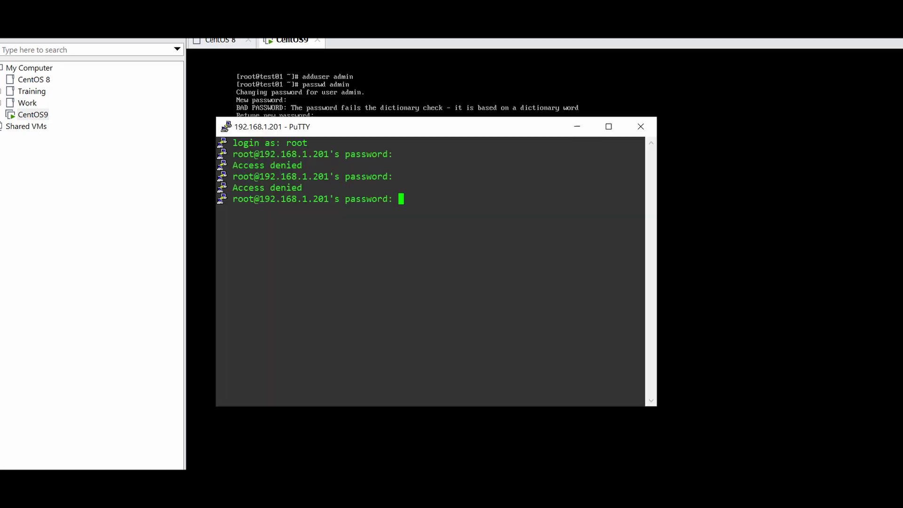
- Duplicate the PuTTY session to 192.168.1.201 and log in as admin
{"action": "key", "text": "alt+space"}
{"action": "key", "text": "Down"}
{"action": "key", "text": "Down"}
{"action": "key", "text": "Down"}
{"action": "key", "text": "Down"}
{"action": "key", "text": "Down"}
{"action": "key", "text": "Down"}
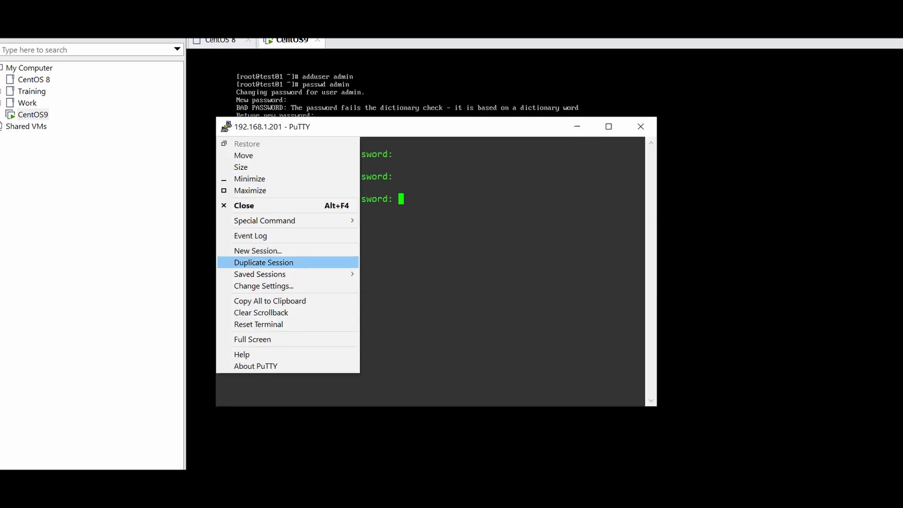
{"action": "key", "text": "Return"}
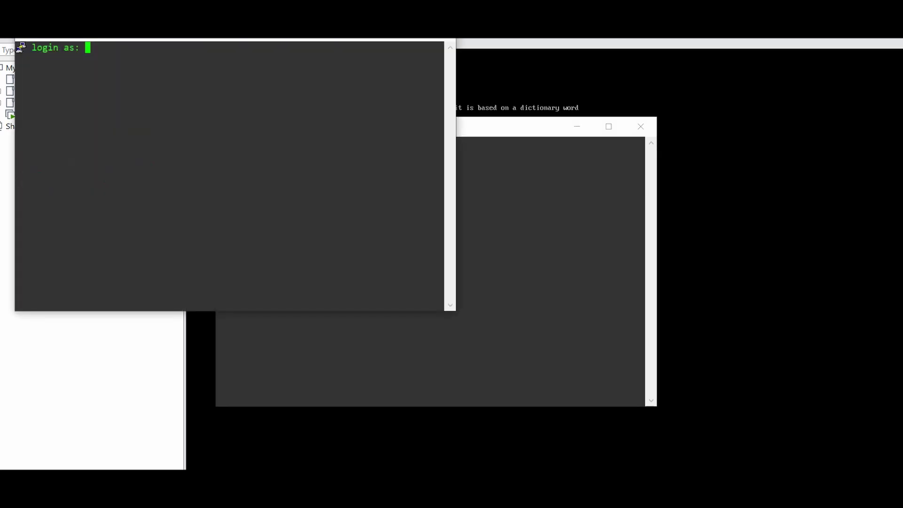
{"action": "left_click_drag", "start_coordinate": [166, 41], "coordinate": [304, 134]}
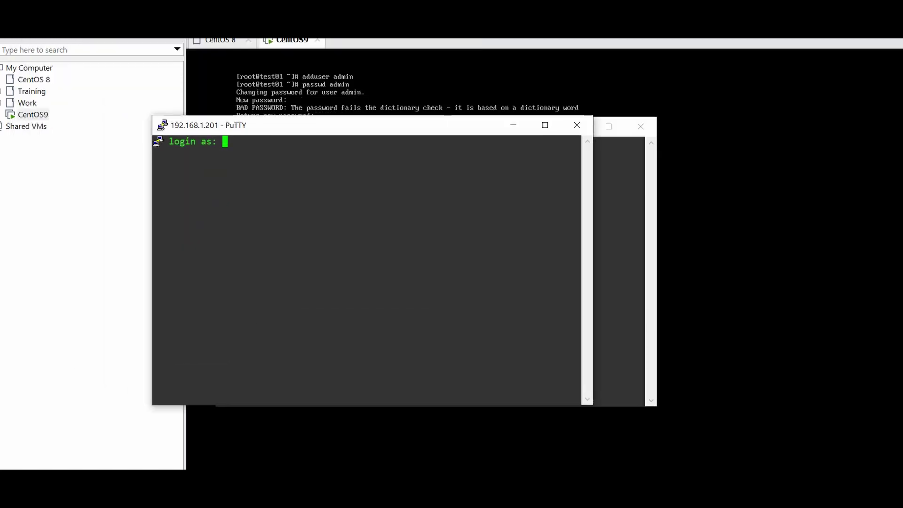
{"action": "type", "text": "admin"}
{"action": "key", "text": "Return"}
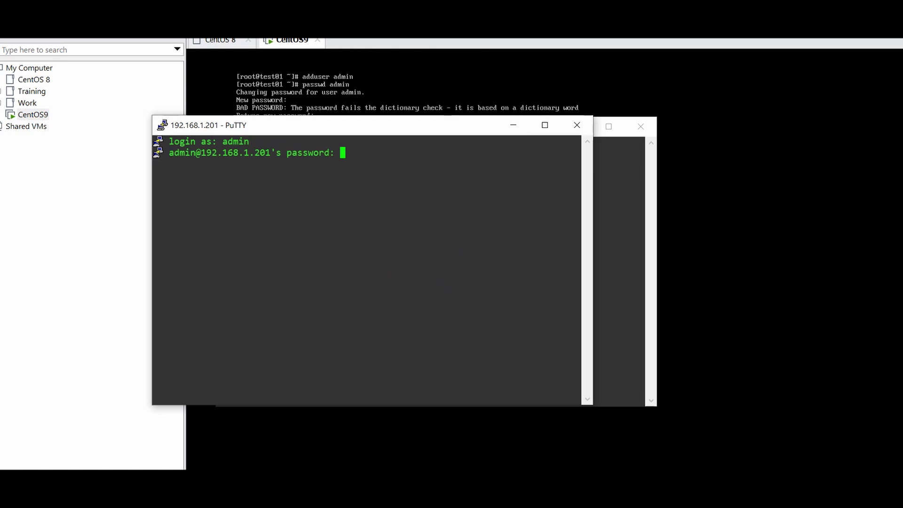
{"action": "key", "text": "Return"}
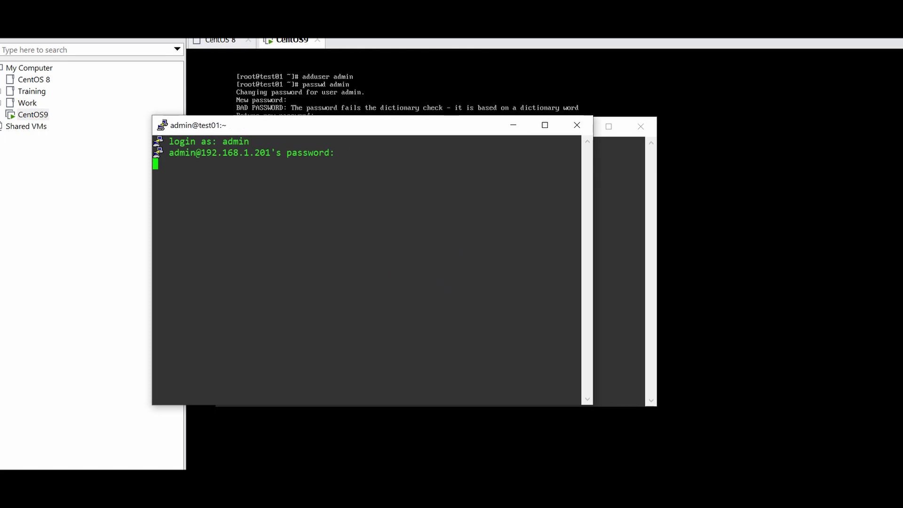
- Try 'sudo -s' with admin's password, which is refused because admin isn't in sudoers
{"action": "key", "text": "Return"}
{"action": "key", "text": "Return"}
{"action": "key", "text": "Return"}
{"action": "key", "text": "Return"}
{"action": "type", "text": "sudo"}
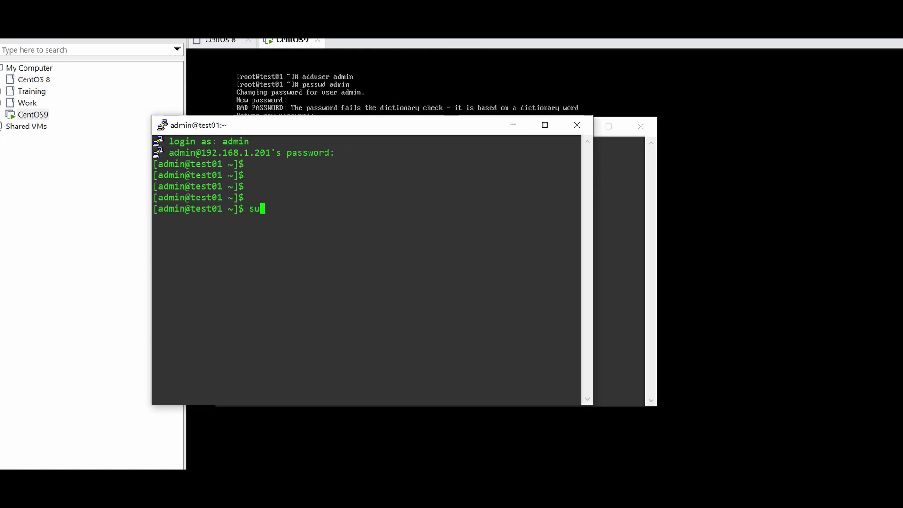
{"action": "type", "text": " -s"}
{"action": "key", "text": "Return"}
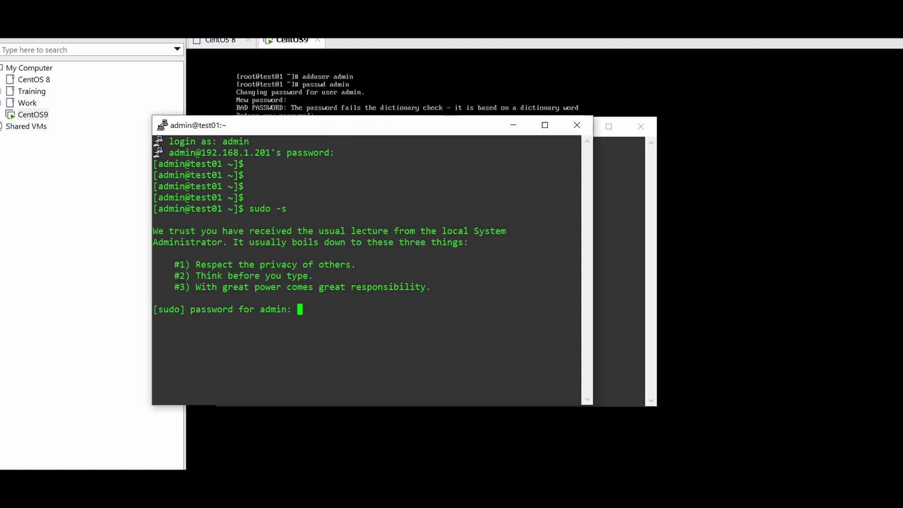
{"action": "key", "text": "Return"}
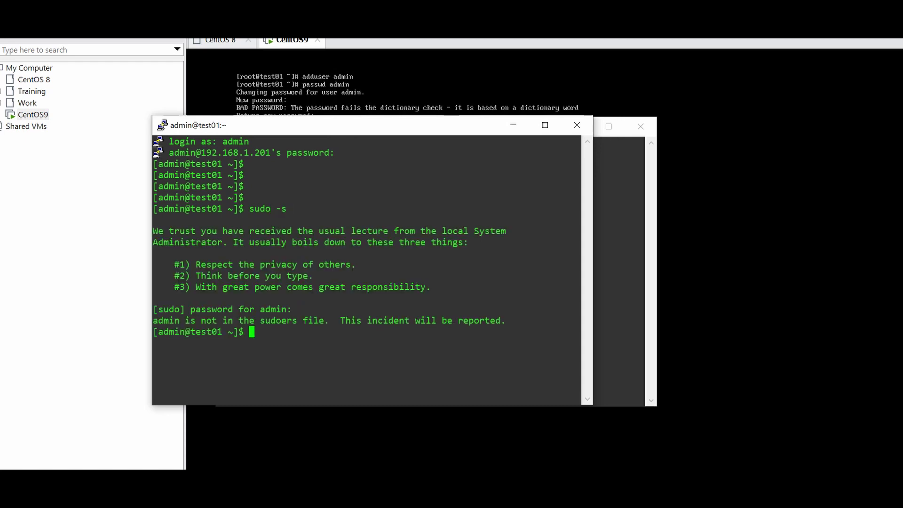
- Run 'su - root' and enter the root password to get a root shell
{"action": "type", "text": "su - root"}
{"action": "key", "text": "Return"}
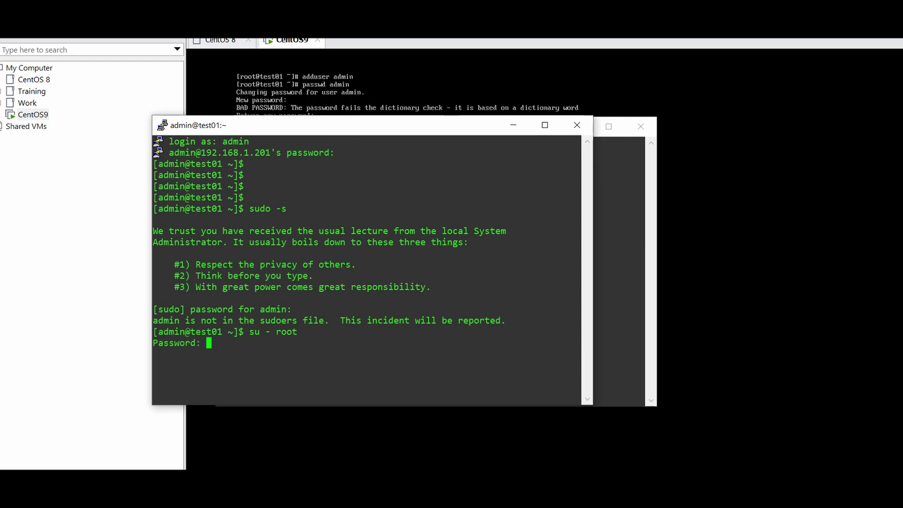
{"action": "key", "text": "Return"}
{"action": "key", "text": "Return"}
{"action": "key", "text": "Return"}
{"action": "key", "text": "Return"}
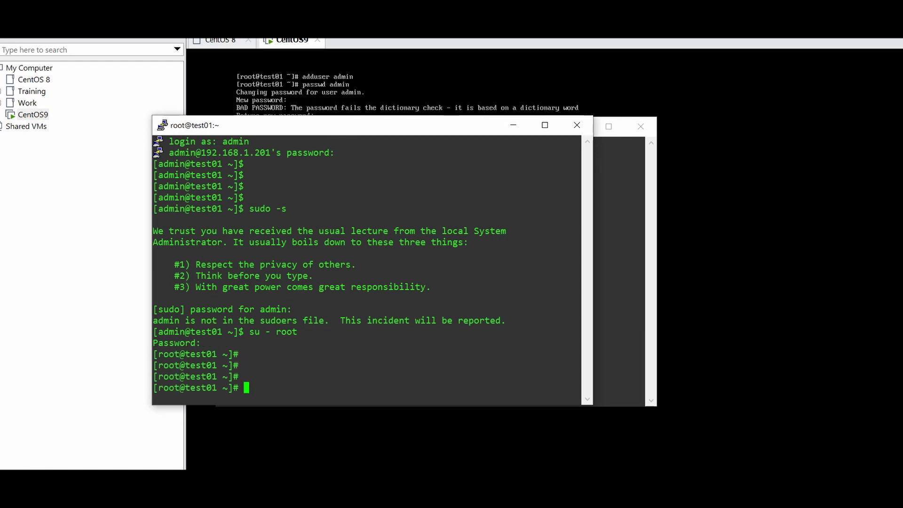
{"action": "key", "text": "Return"}
{"action": "key", "text": "Return"}
{"action": "key", "text": "Return"}
{"action": "key", "text": "Return"}
{"action": "key", "text": "Return"}
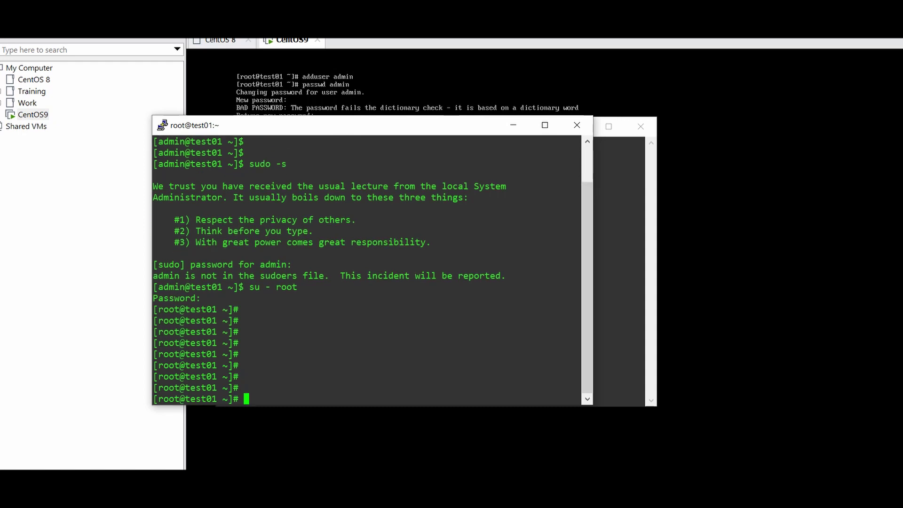